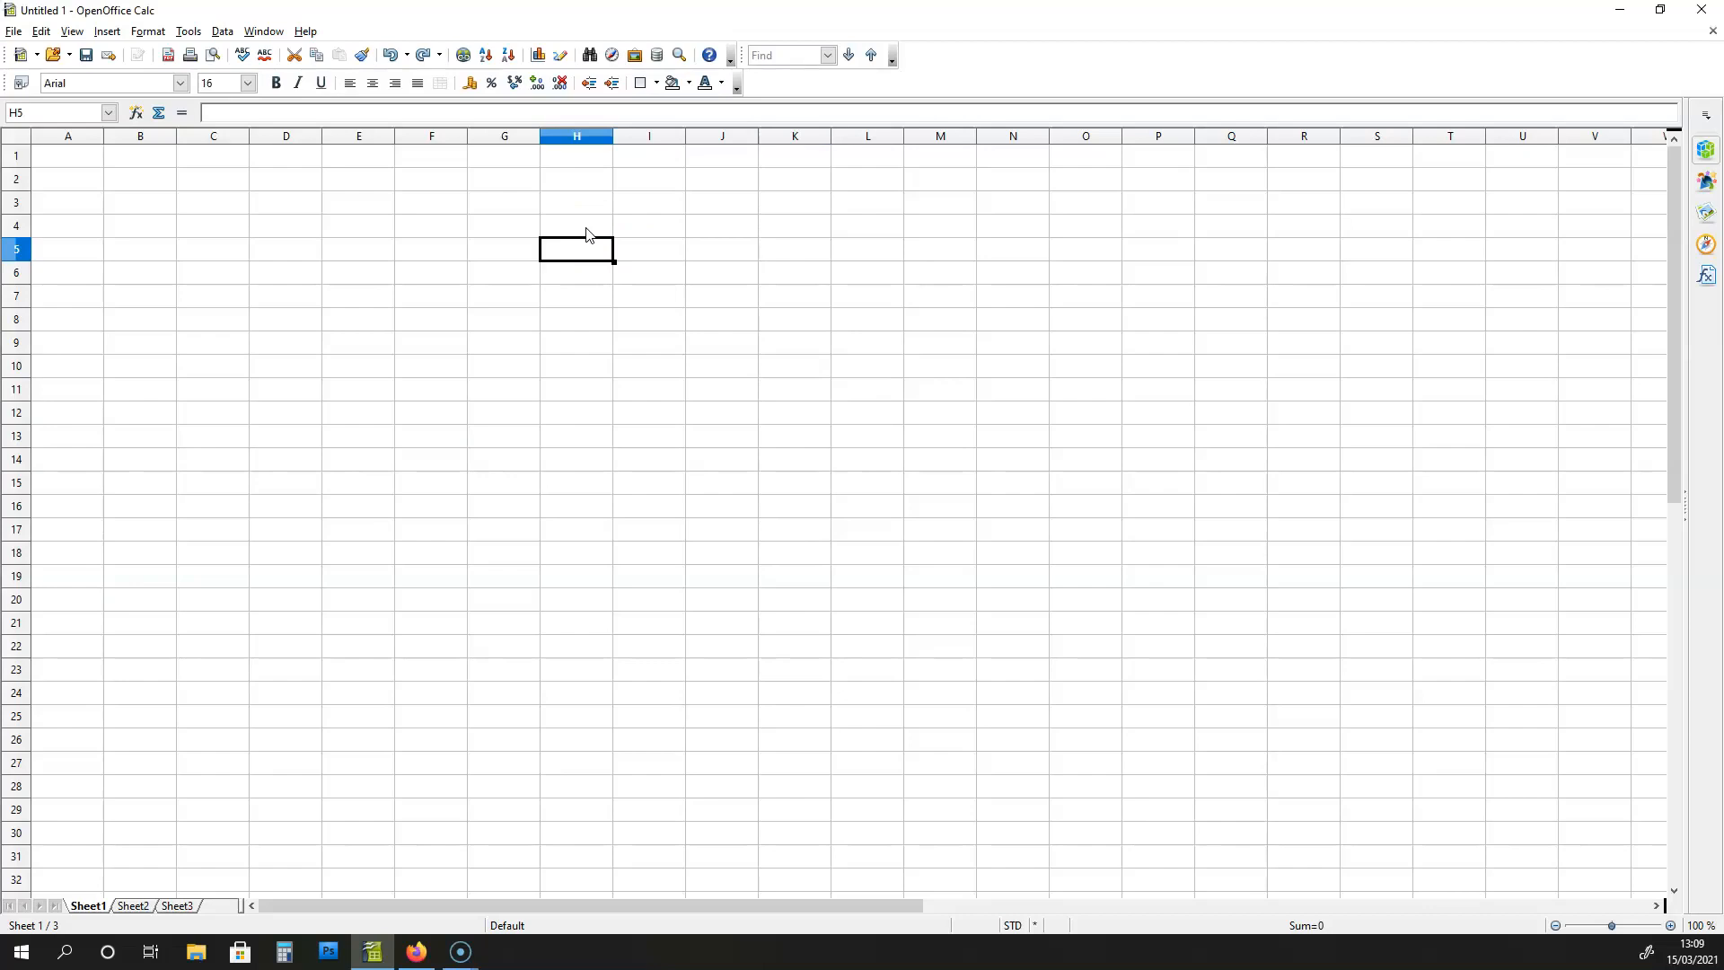
Enter the heading N in H4 and fill H5:H19 with the number series from -7 to 7
double_click(587, 228)
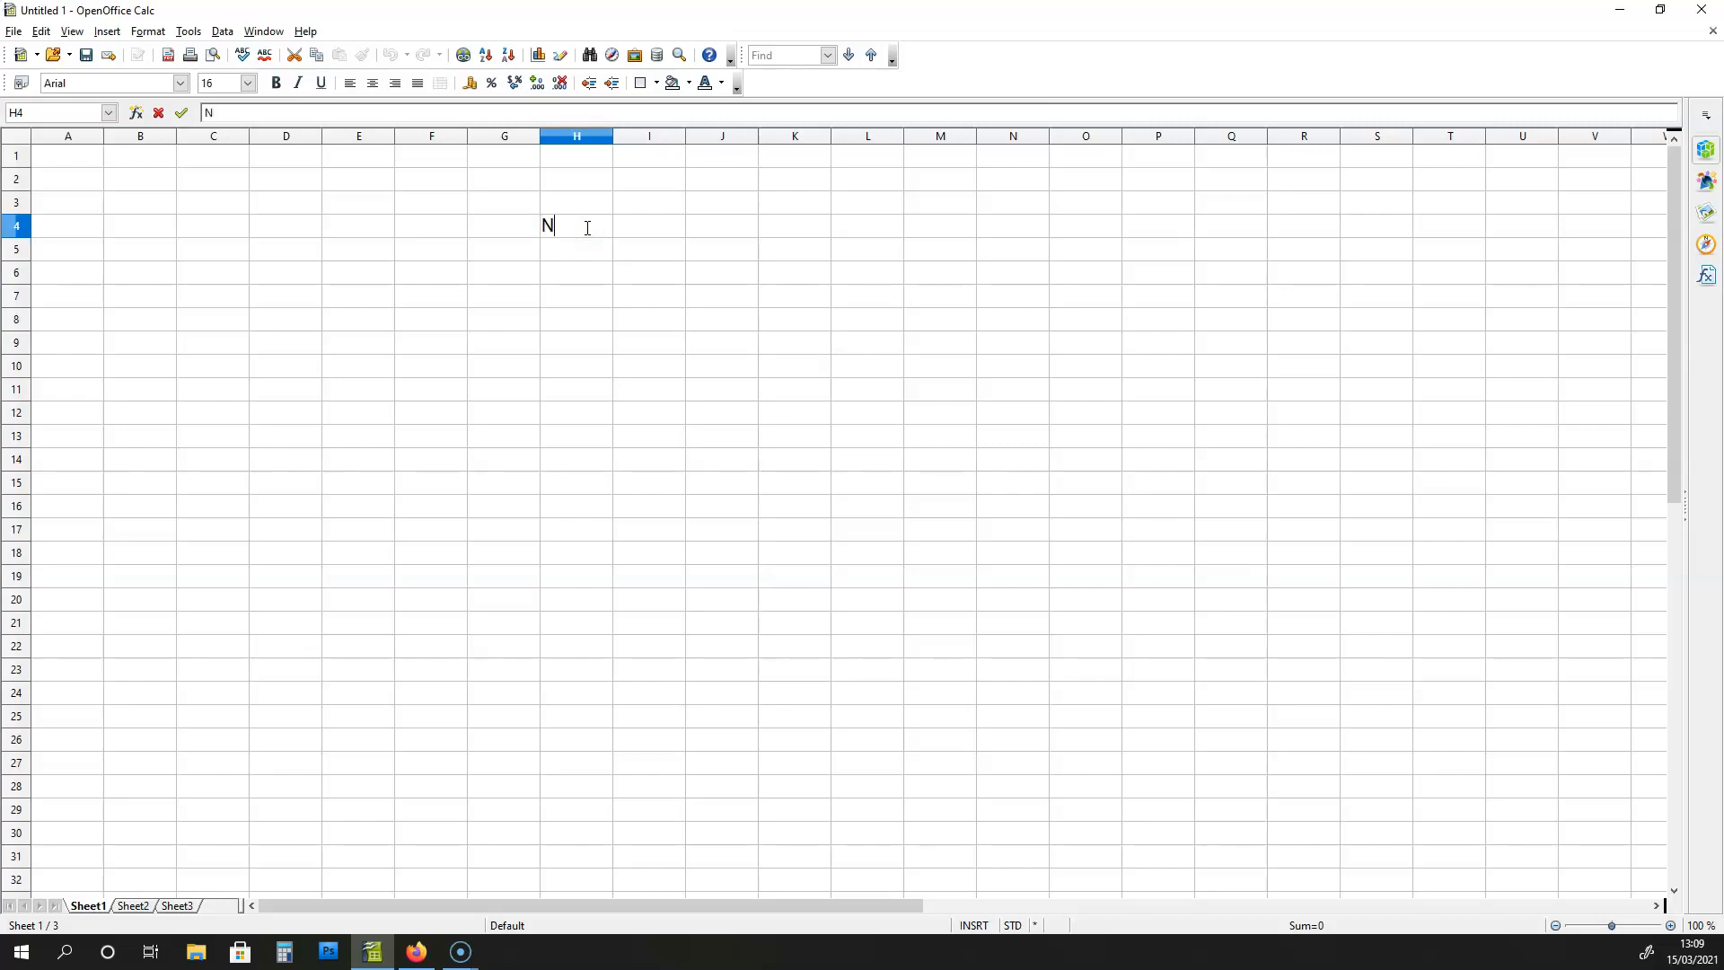
key("Return")
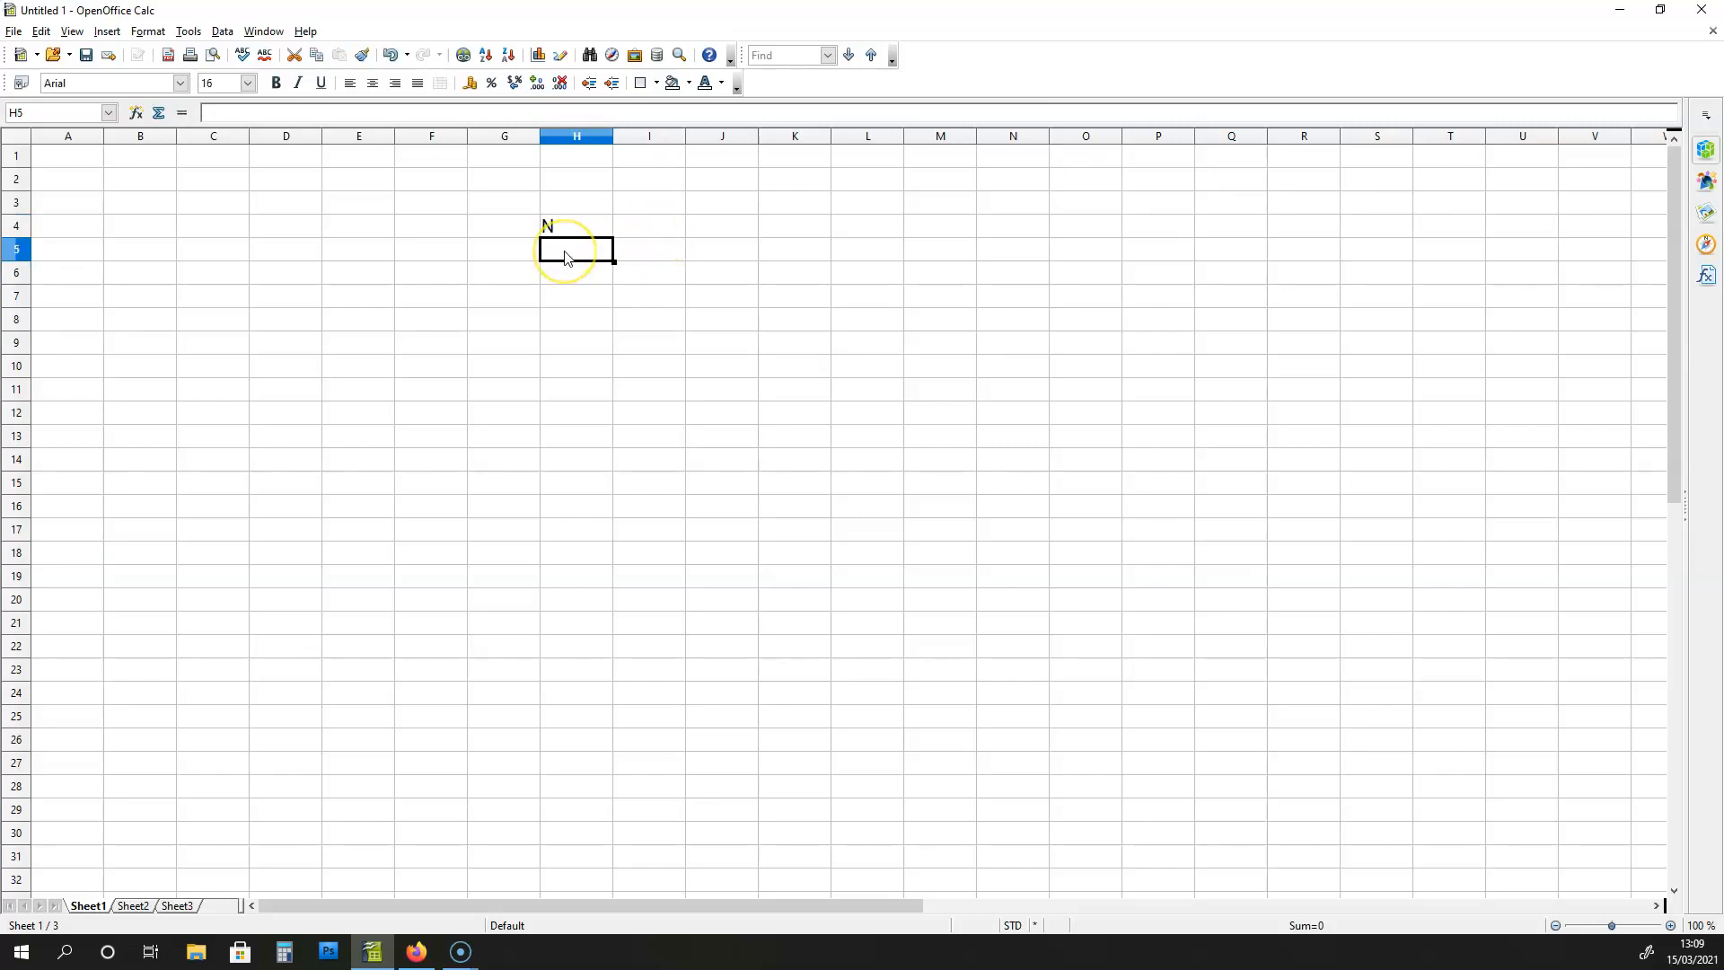
double_click(565, 258)
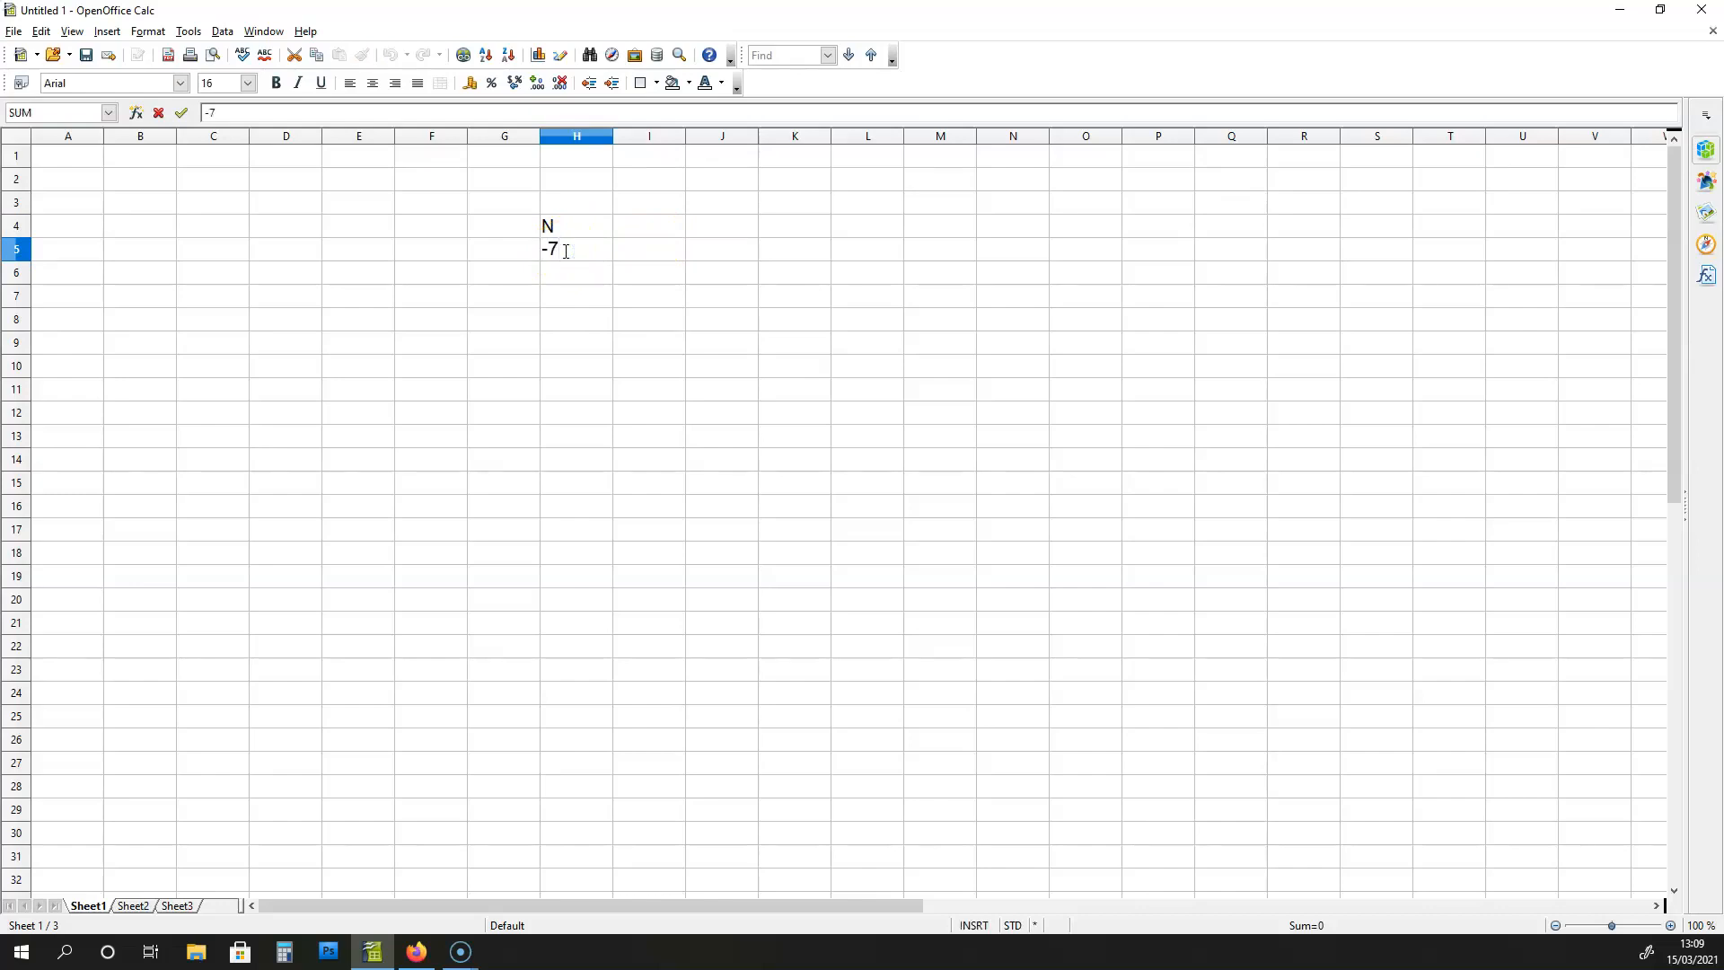
key("Return")
type("-6")
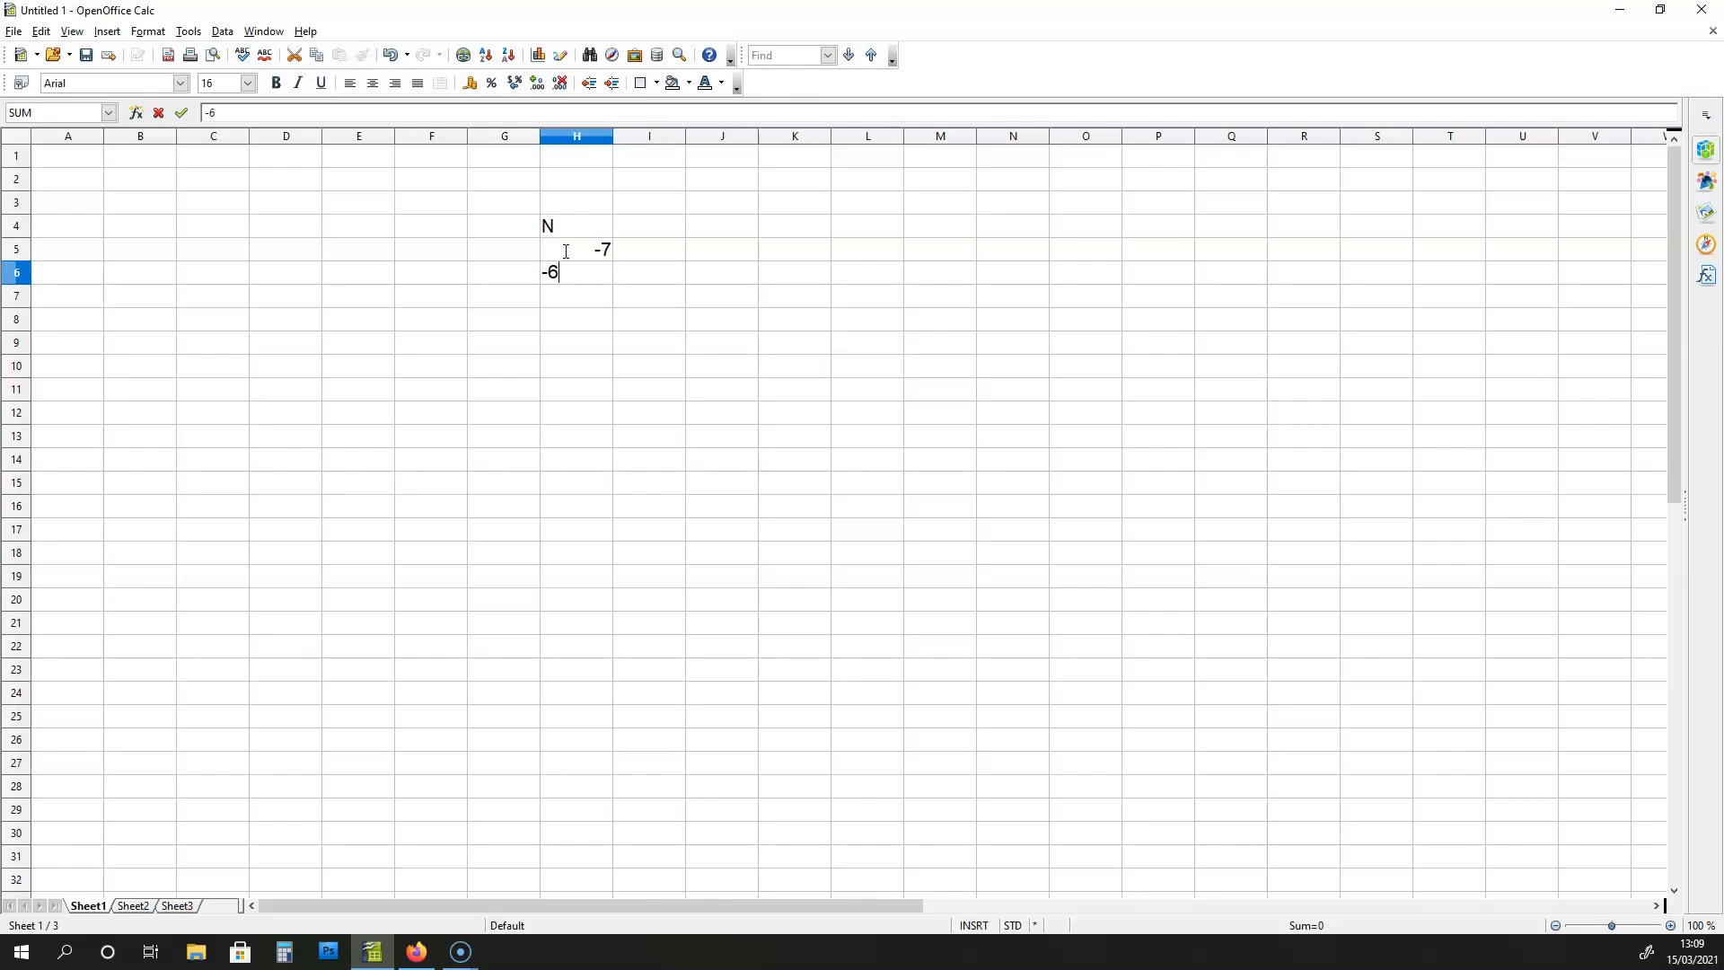
key("Return")
type("-5")
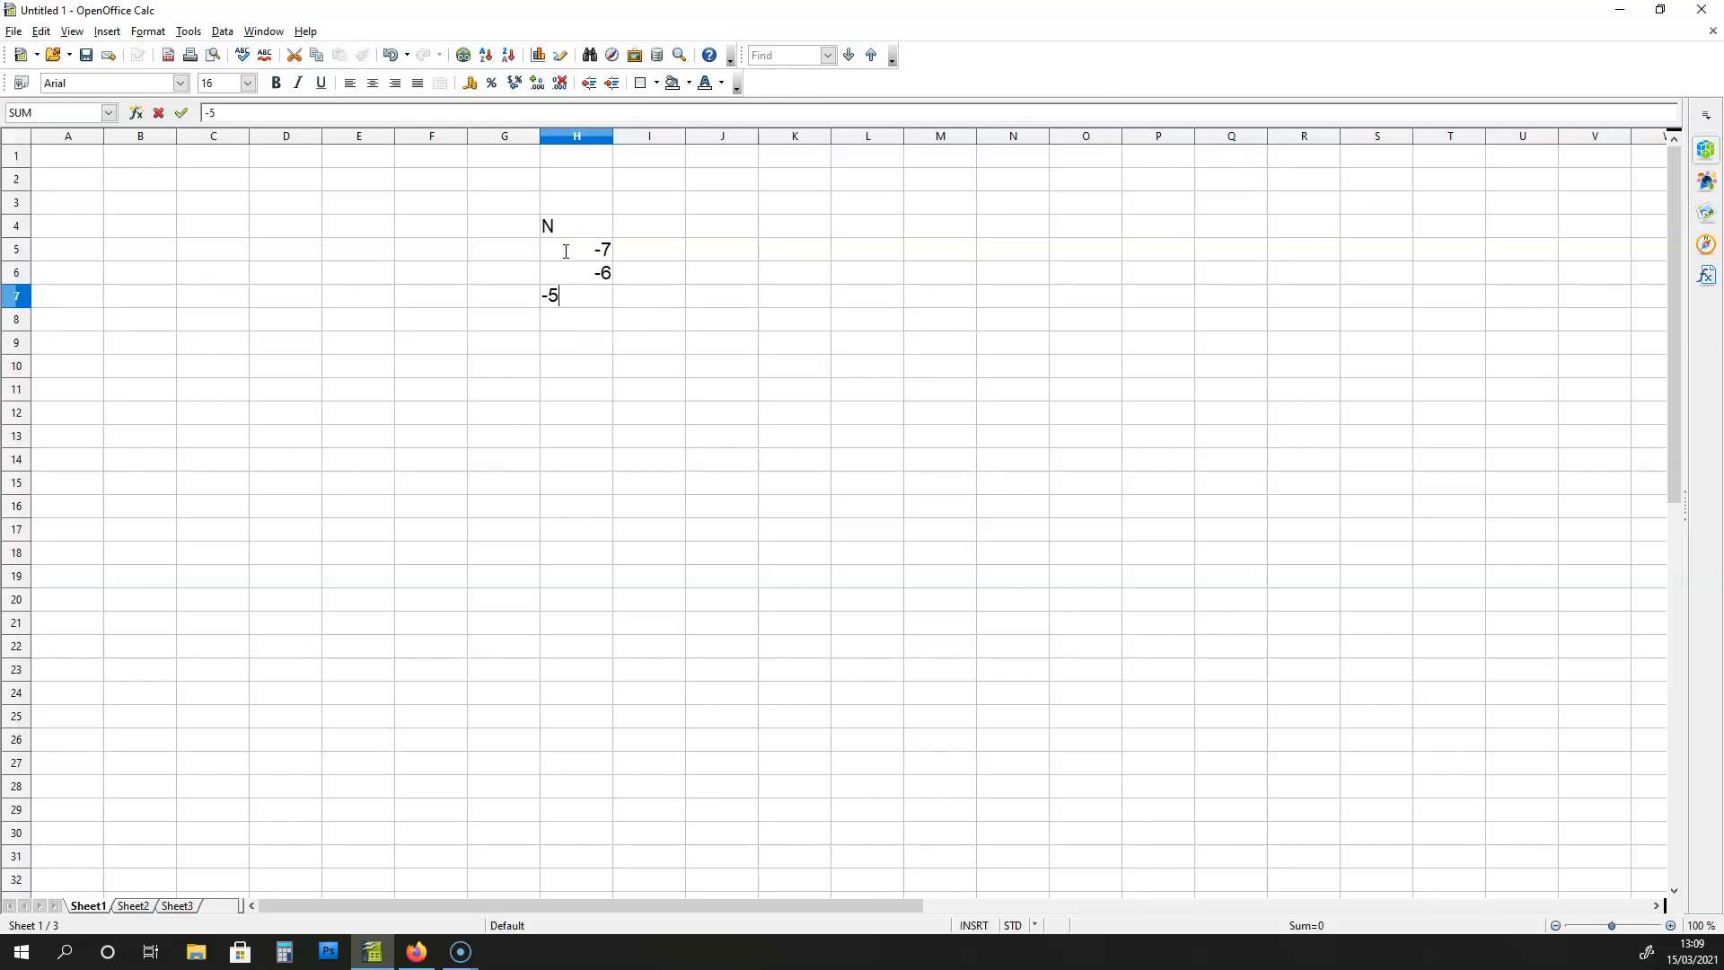
key("Return")
left_click_drag(566, 253, 598, 301)
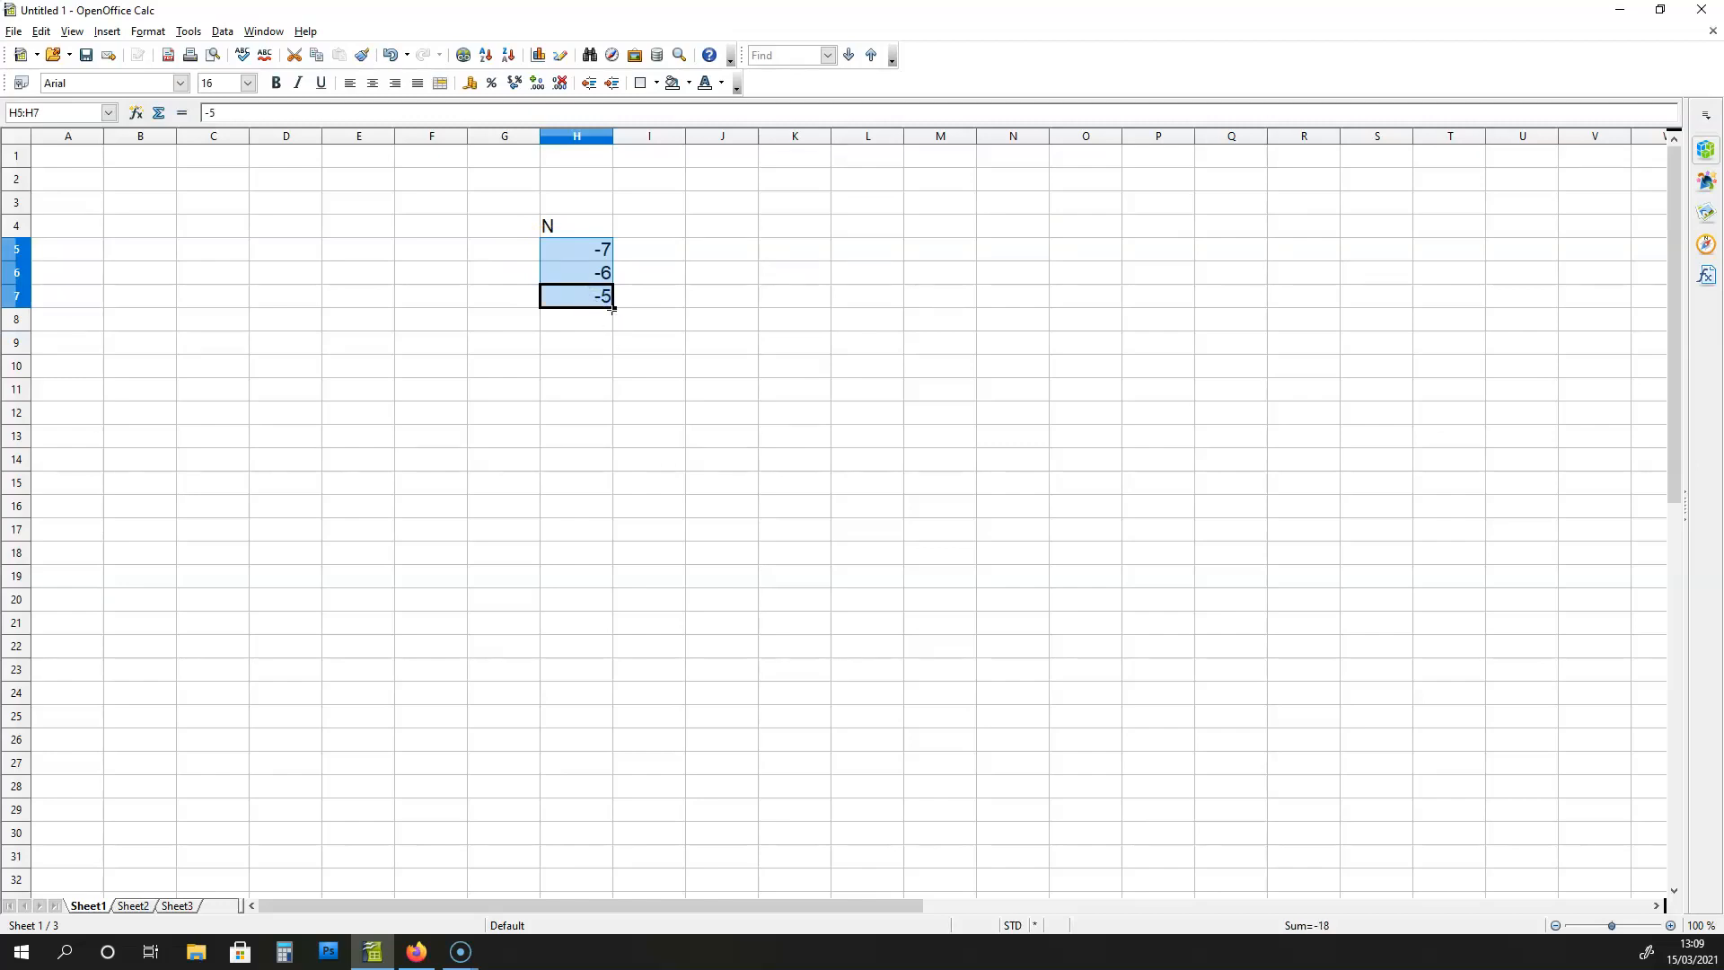
left_click_drag(613, 308, 607, 581)
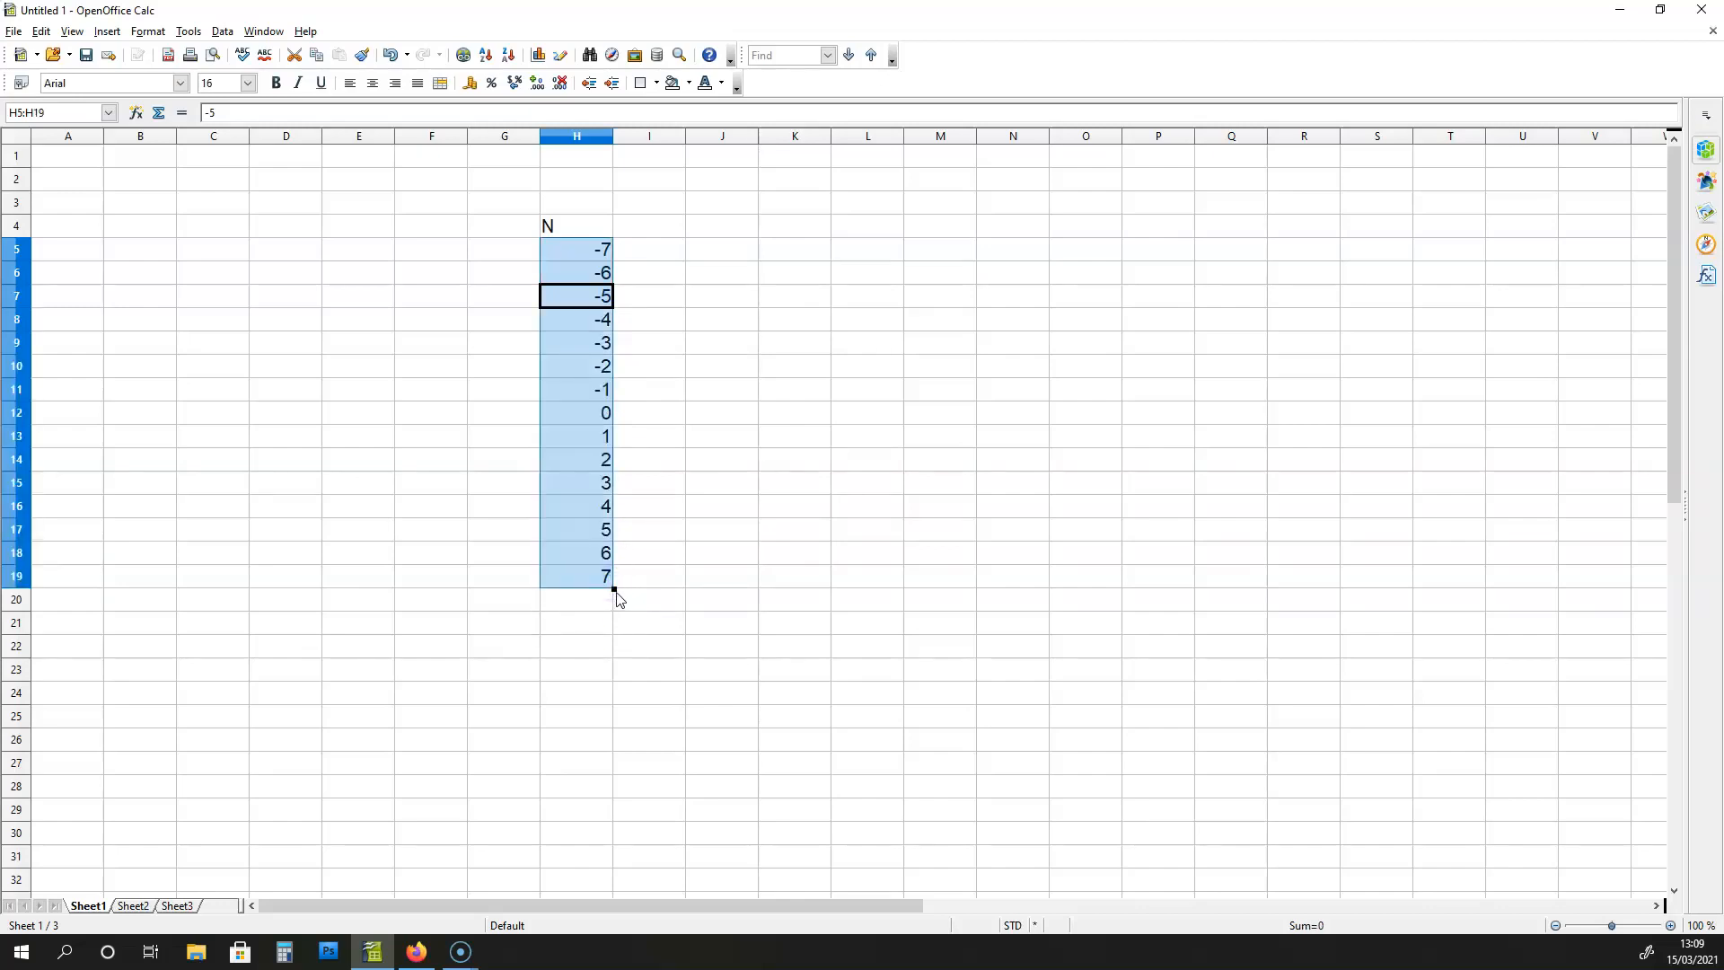
Left-align every cell in the sheet, and make the N heading in H4 bold with a yellow background
left_click(15, 135)
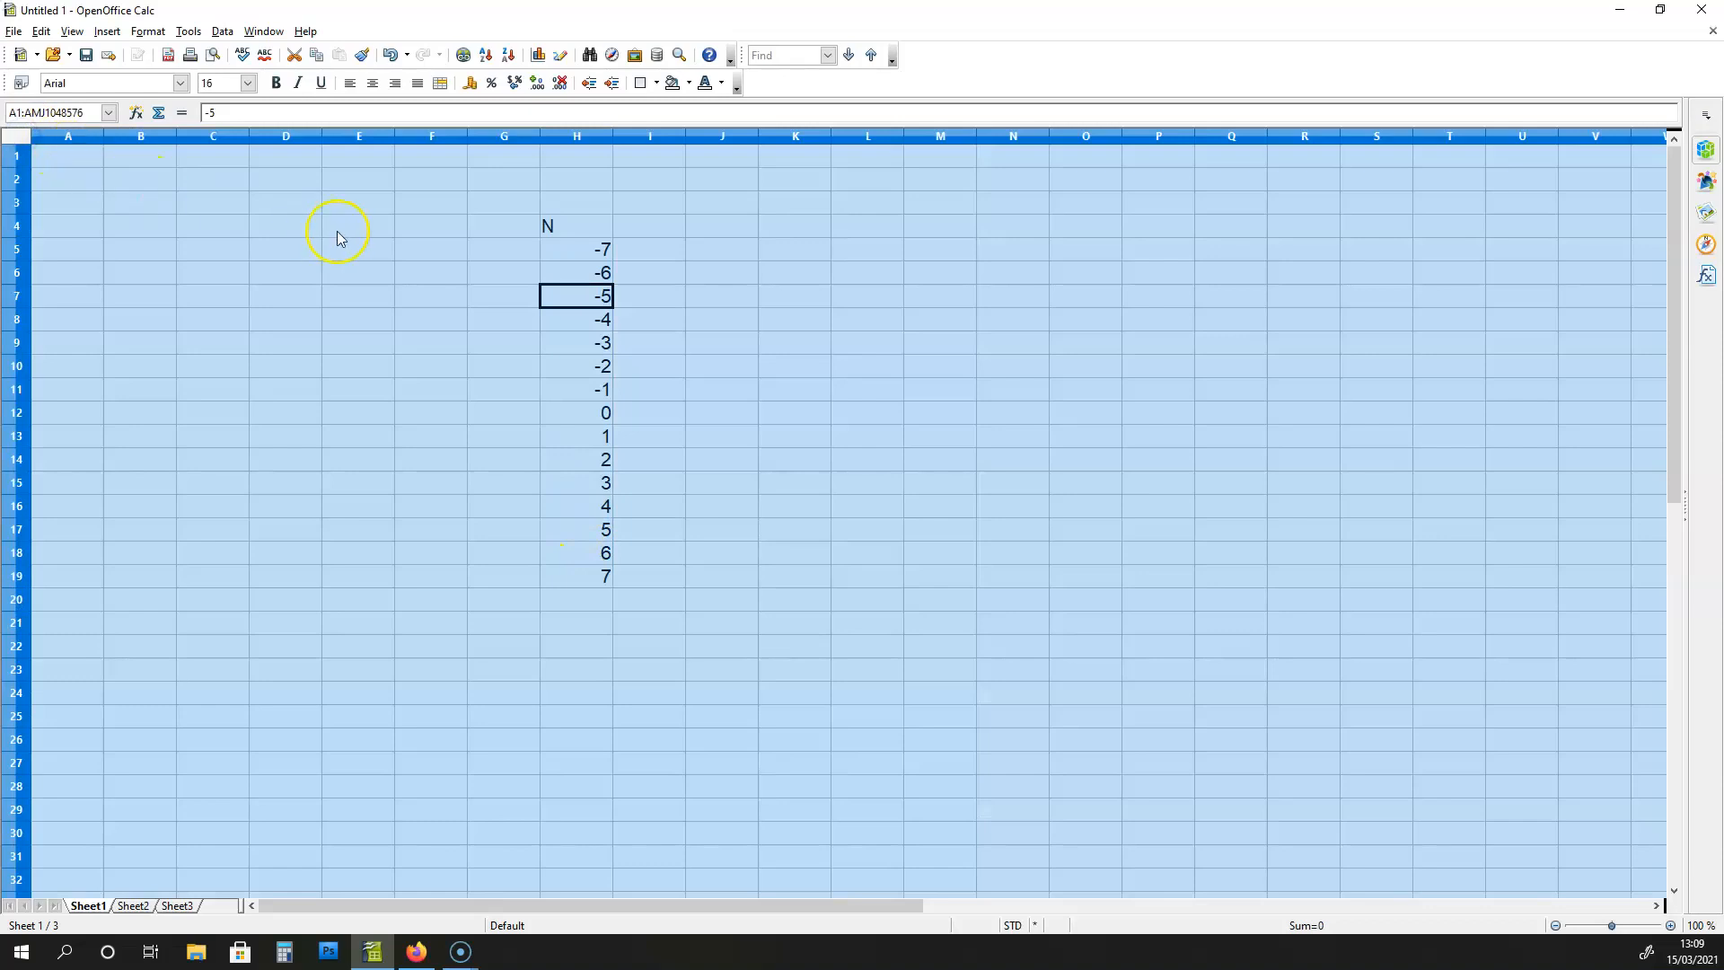
left_click(349, 82)
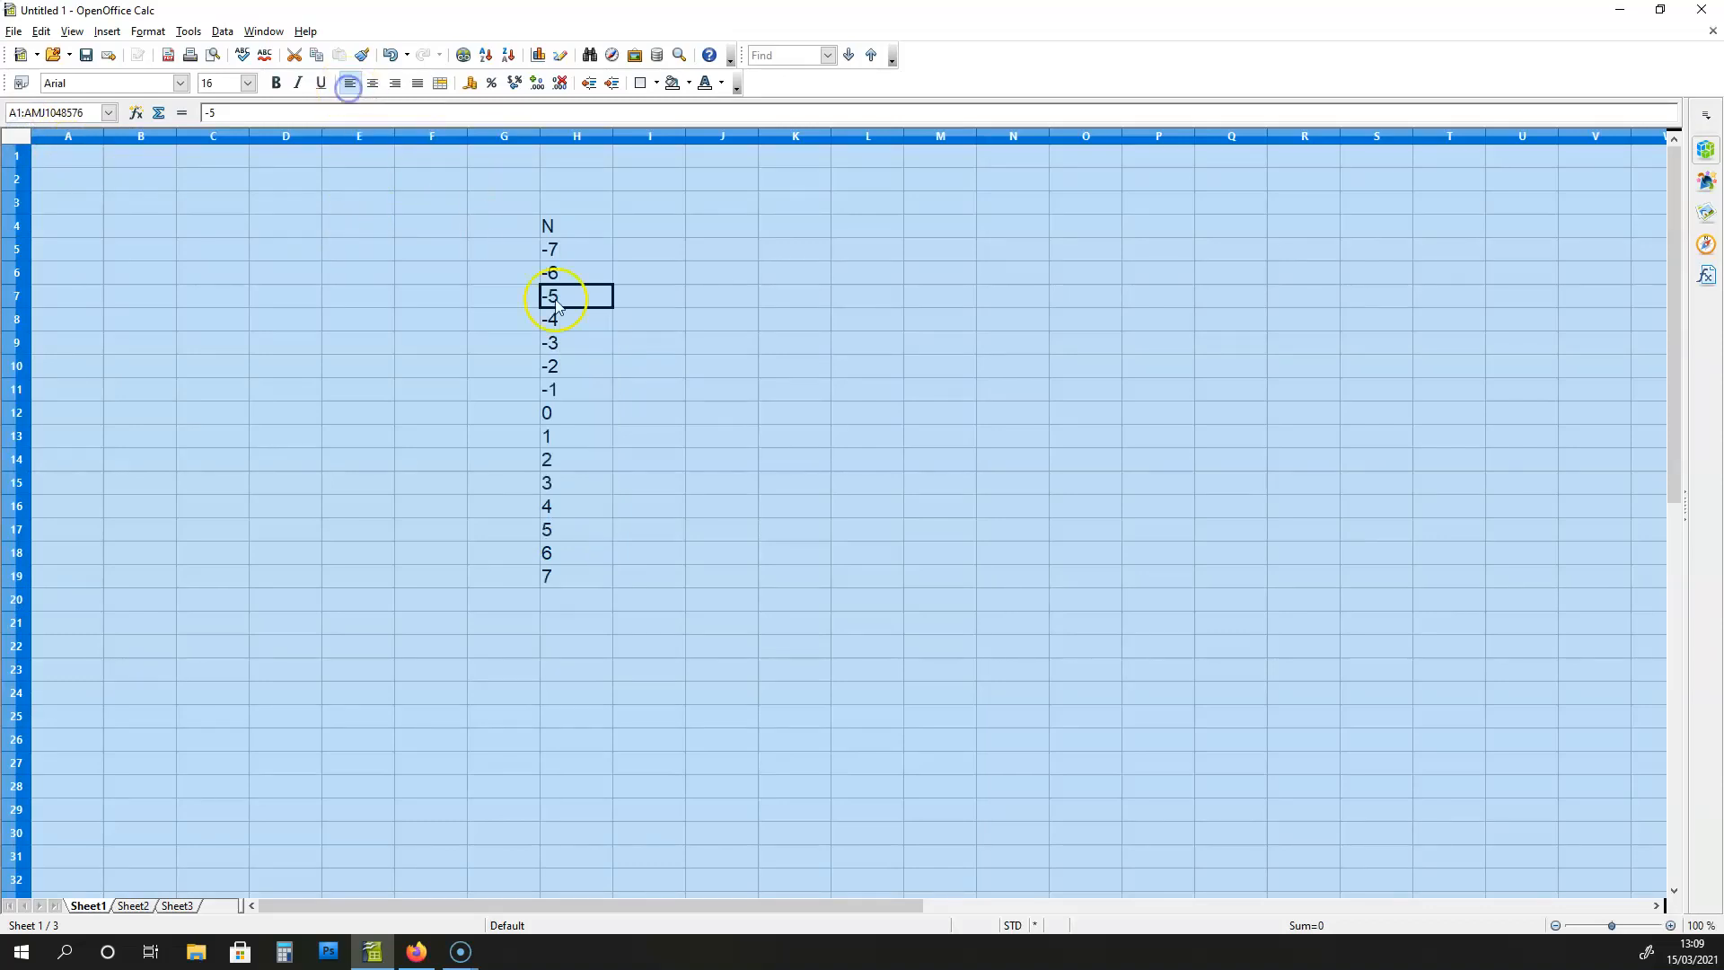
left_click(588, 234)
left_click(275, 83)
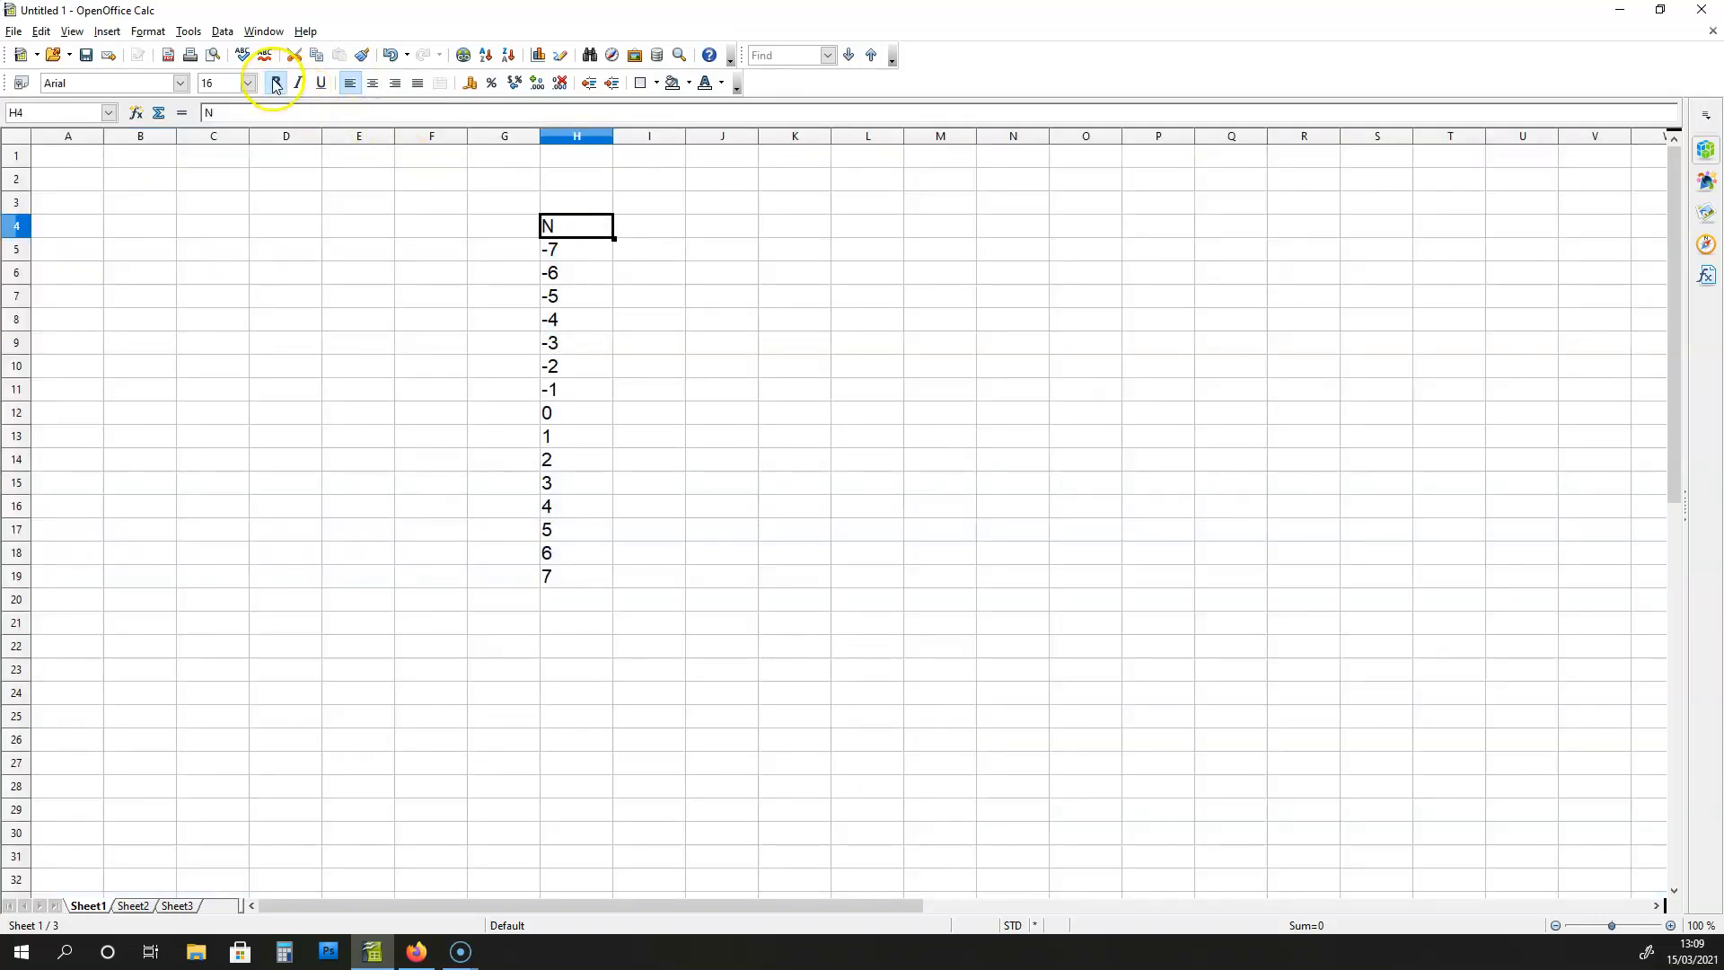
left_click(689, 85)
left_click(670, 162)
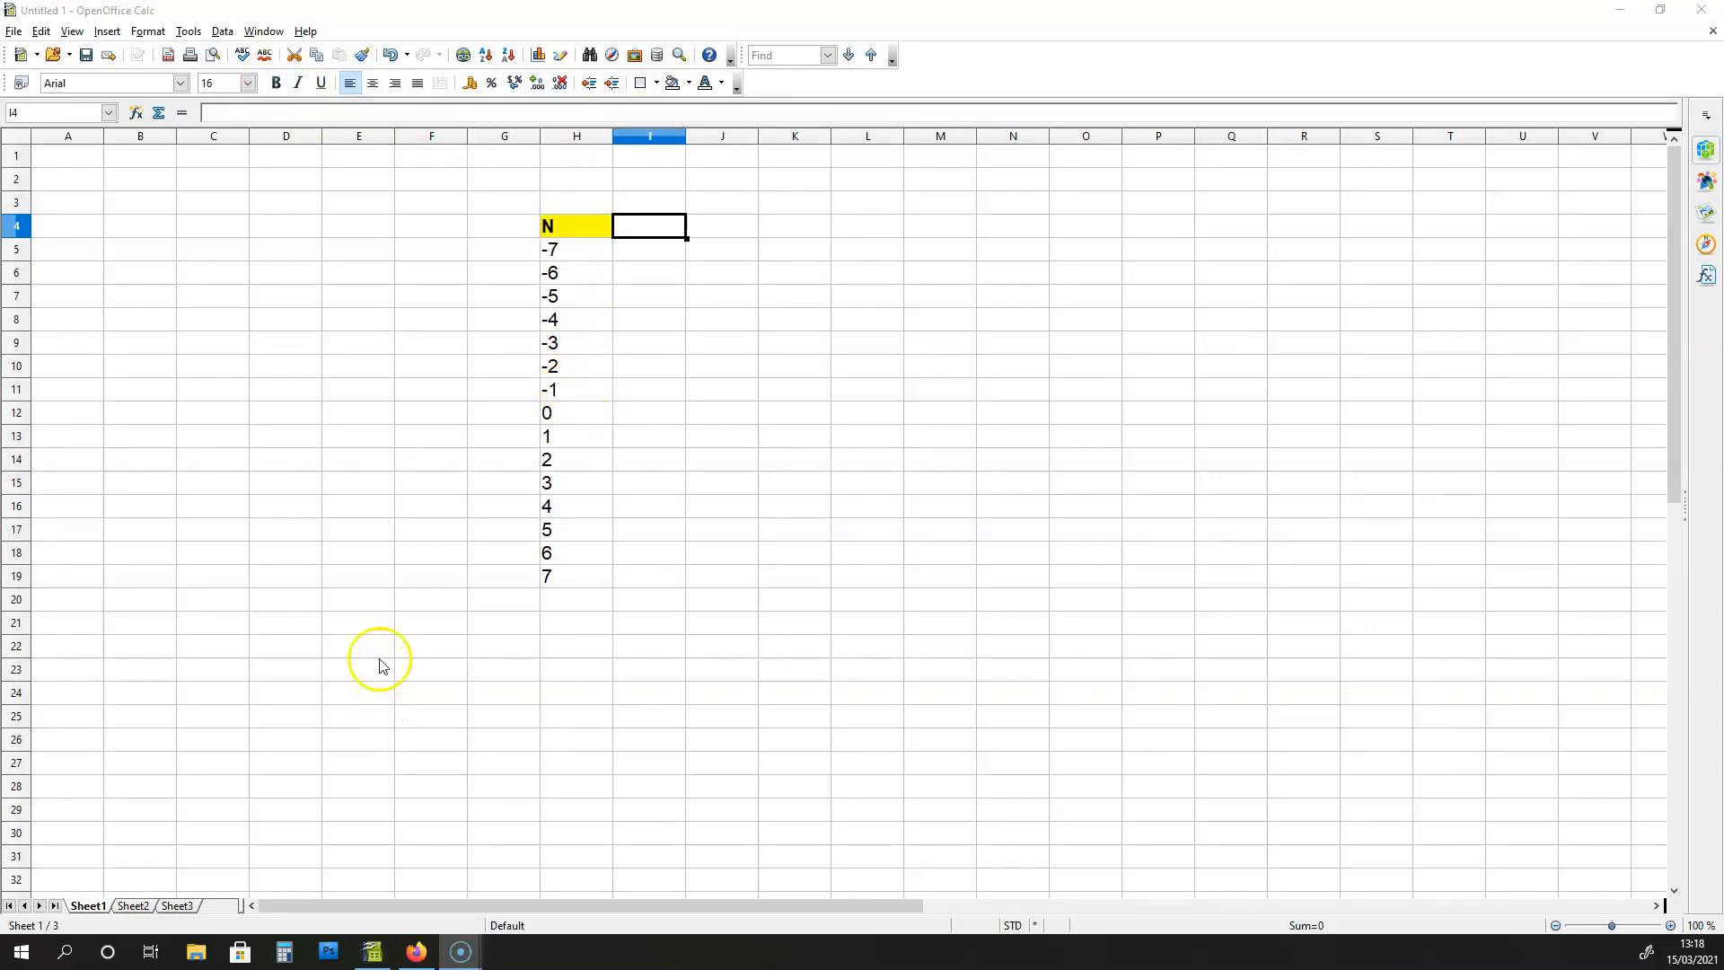
Enter the heading 10^N in I4, with the text 10^-7 in I5 and 10^-6 in I6
double_click(655, 224)
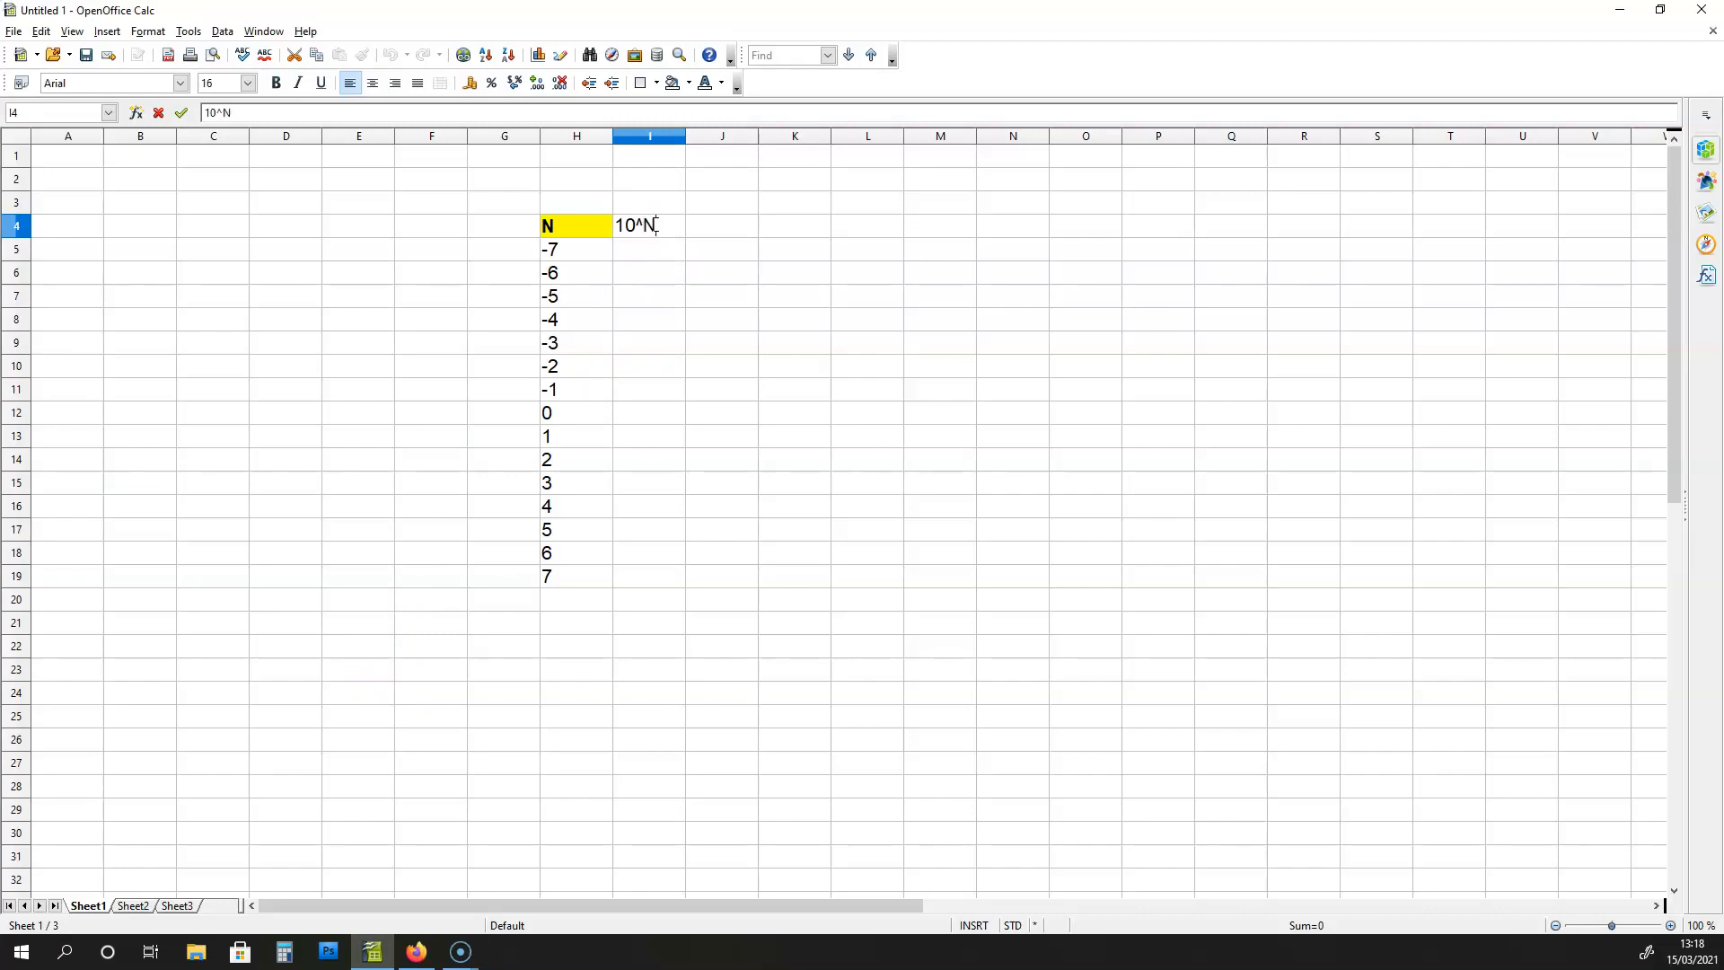
type("10^N")
key("Return")
double_click(661, 249)
type("10^-7")
key("Return")
type("10")
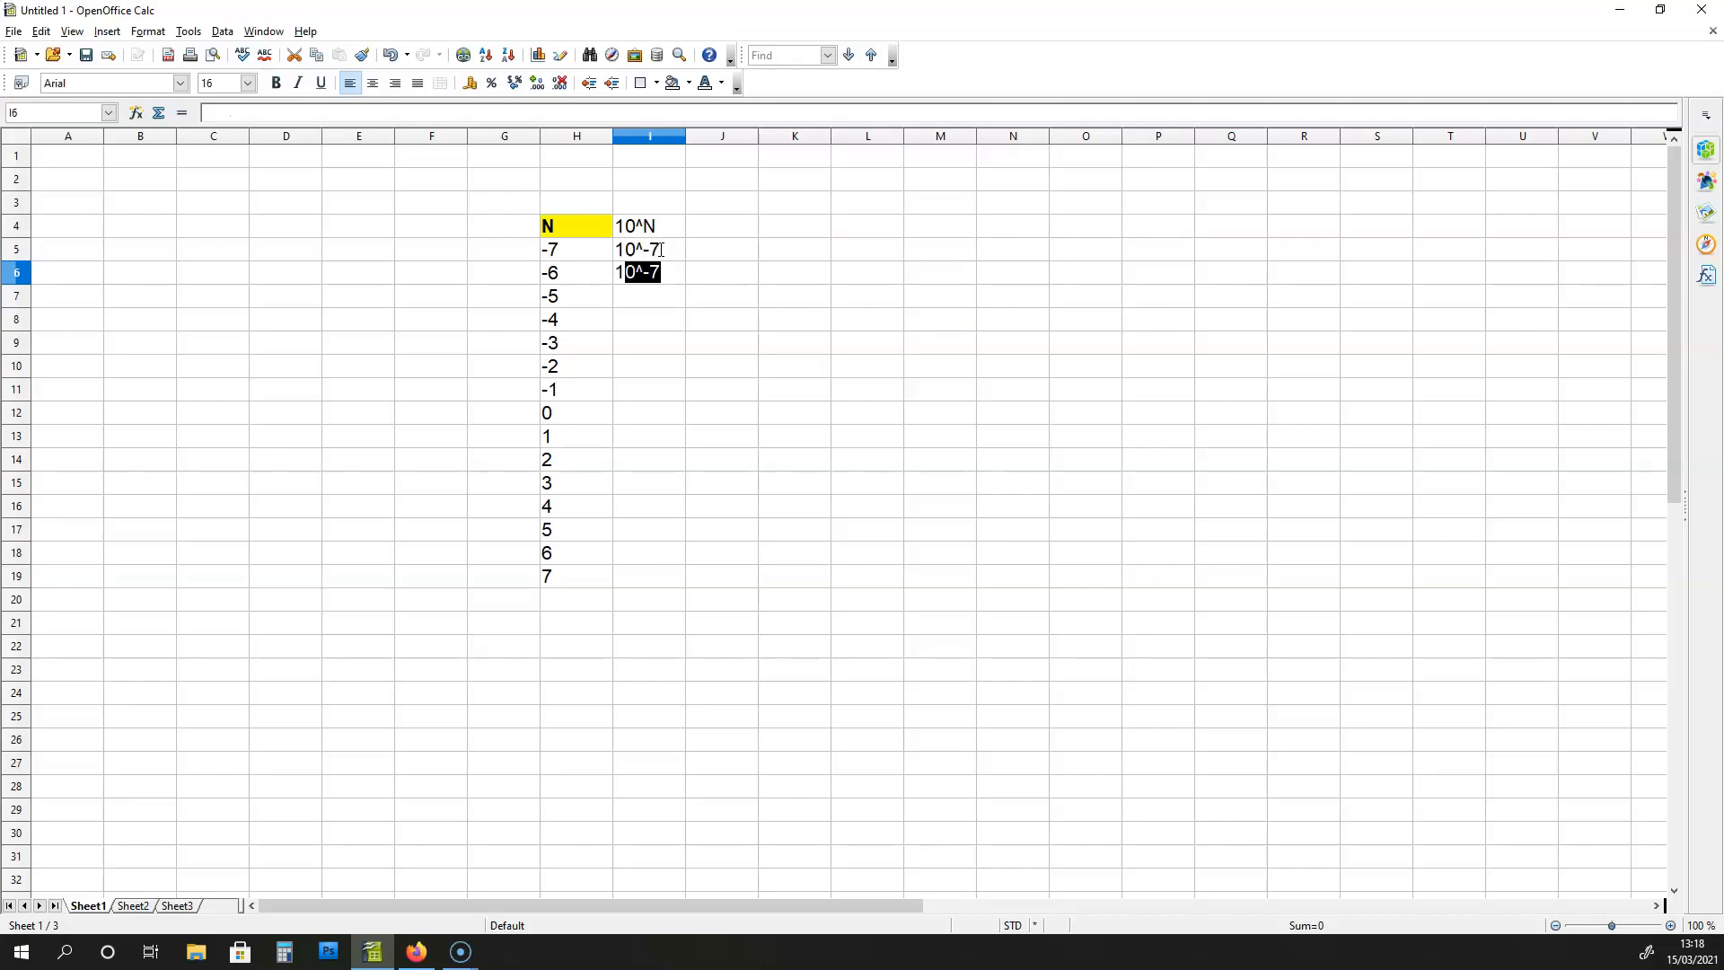
type("^-6")
key("Return")
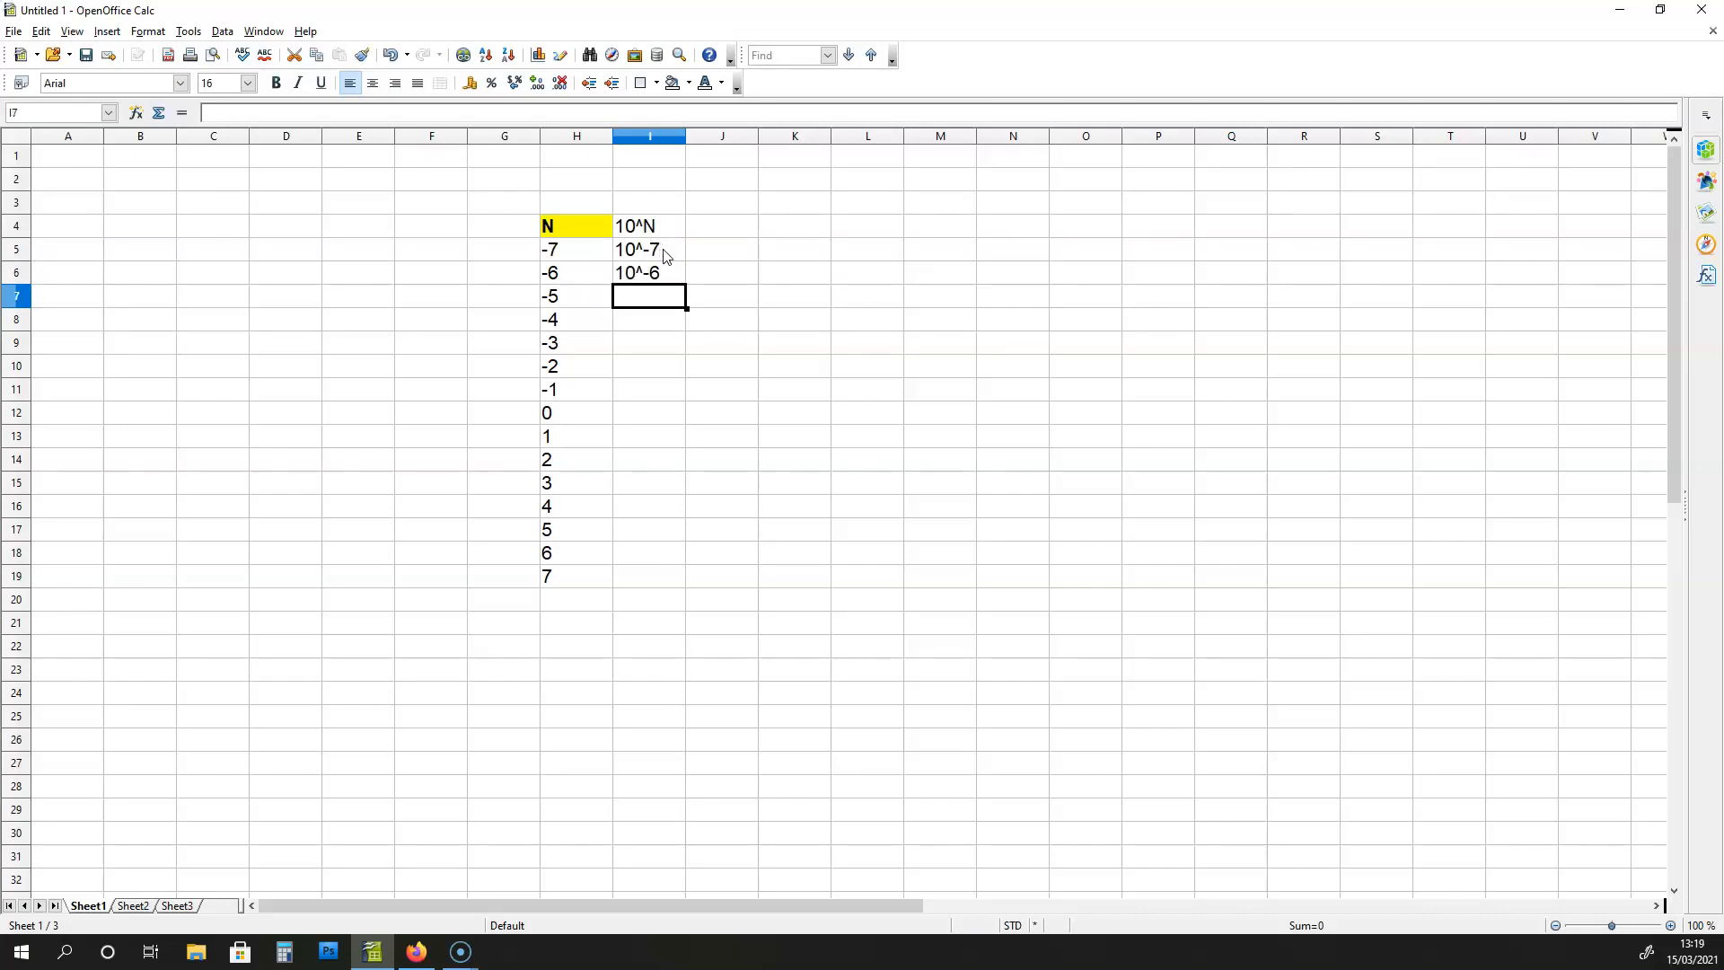
Extend the series in I5:I6 down to I19 so that it ends at 10^7
left_click(662, 250)
left_click_drag(663, 249, 666, 274)
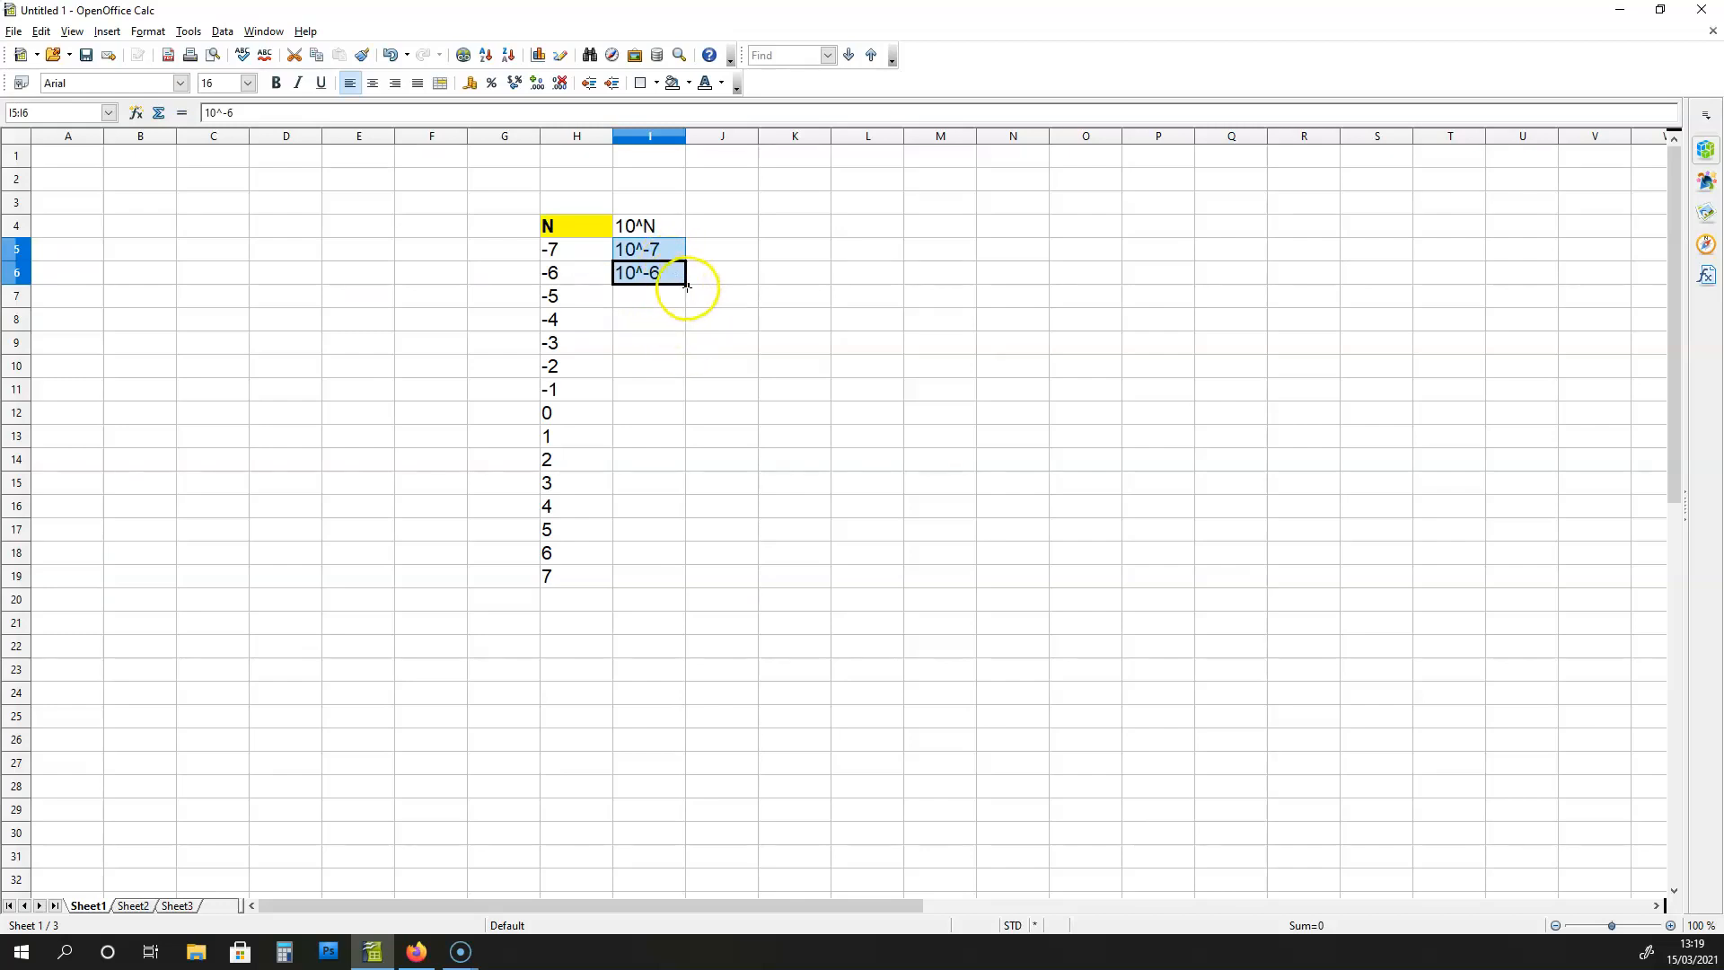
left_click_drag(688, 285, 664, 582)
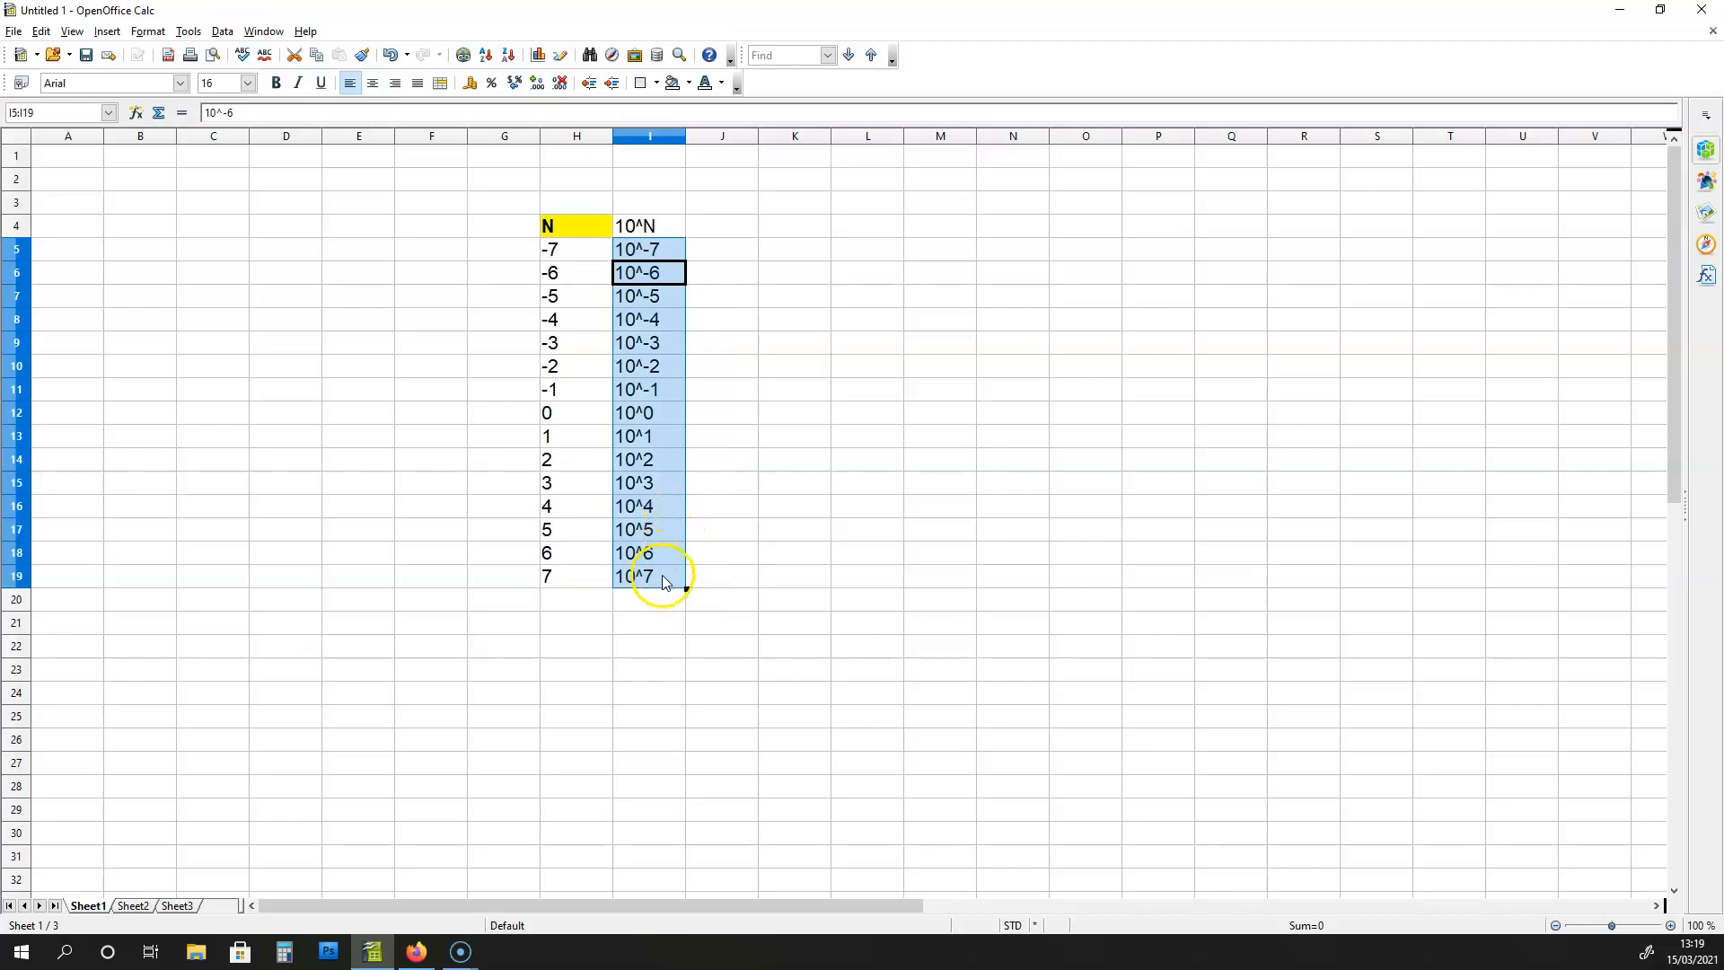
Make the 10^N heading in I4 bold with the same yellow background as the N heading
left_click(647, 224)
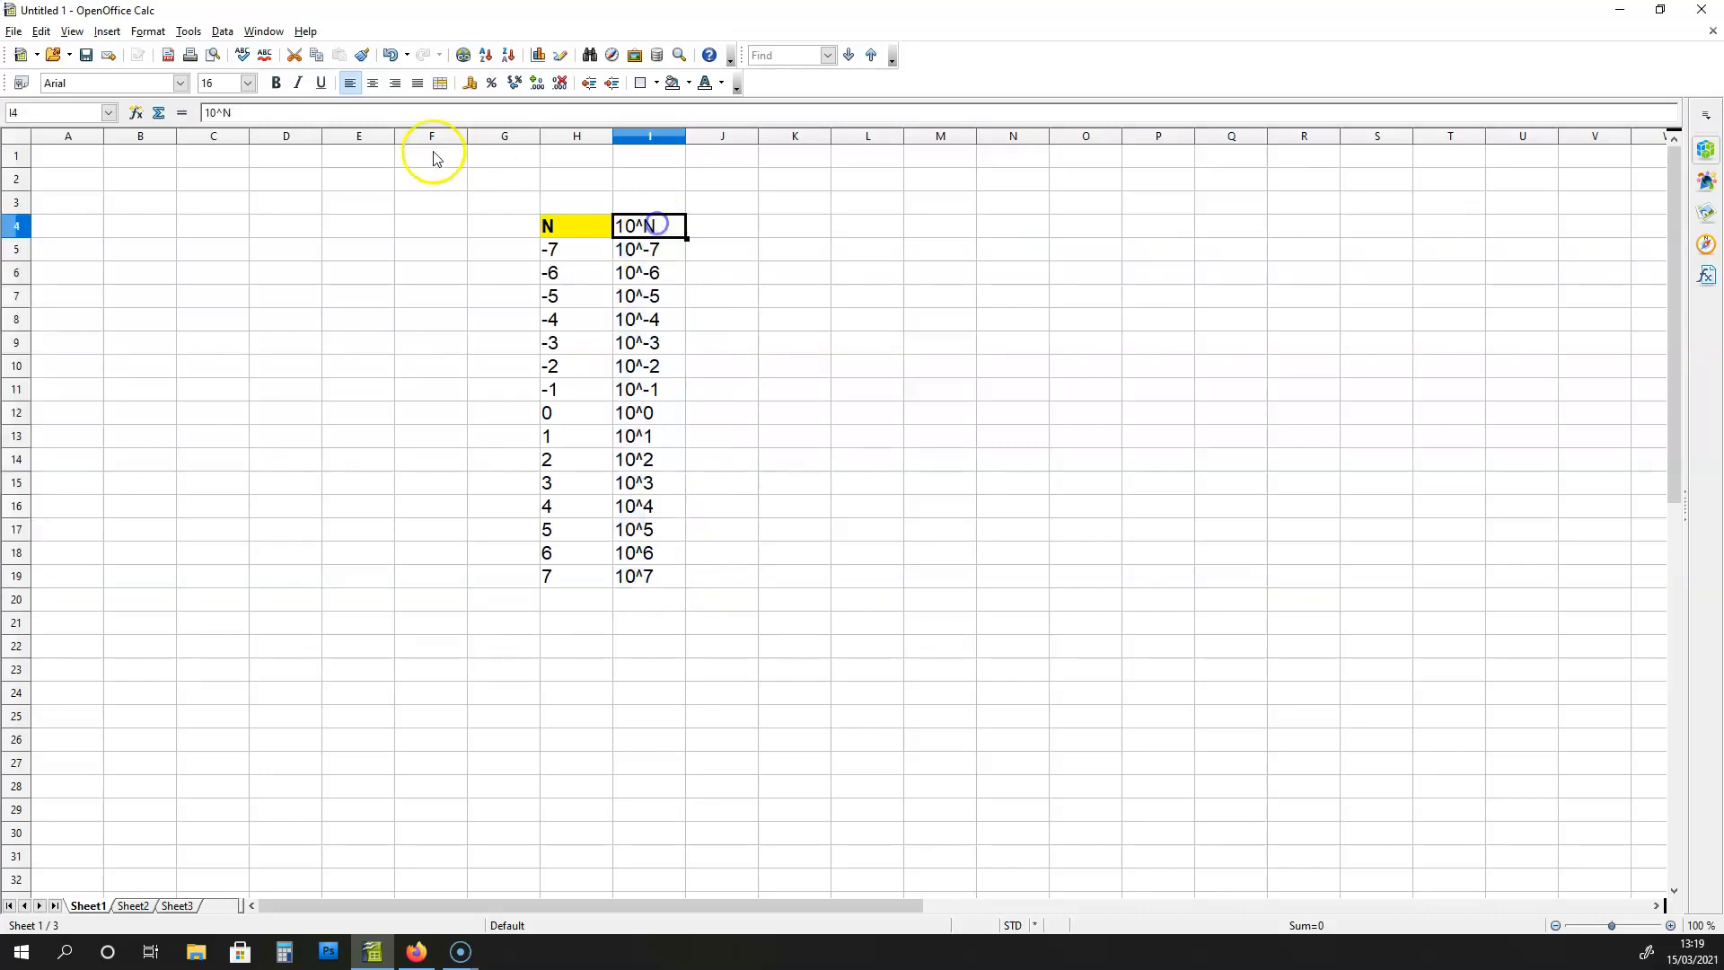
left_click(277, 86)
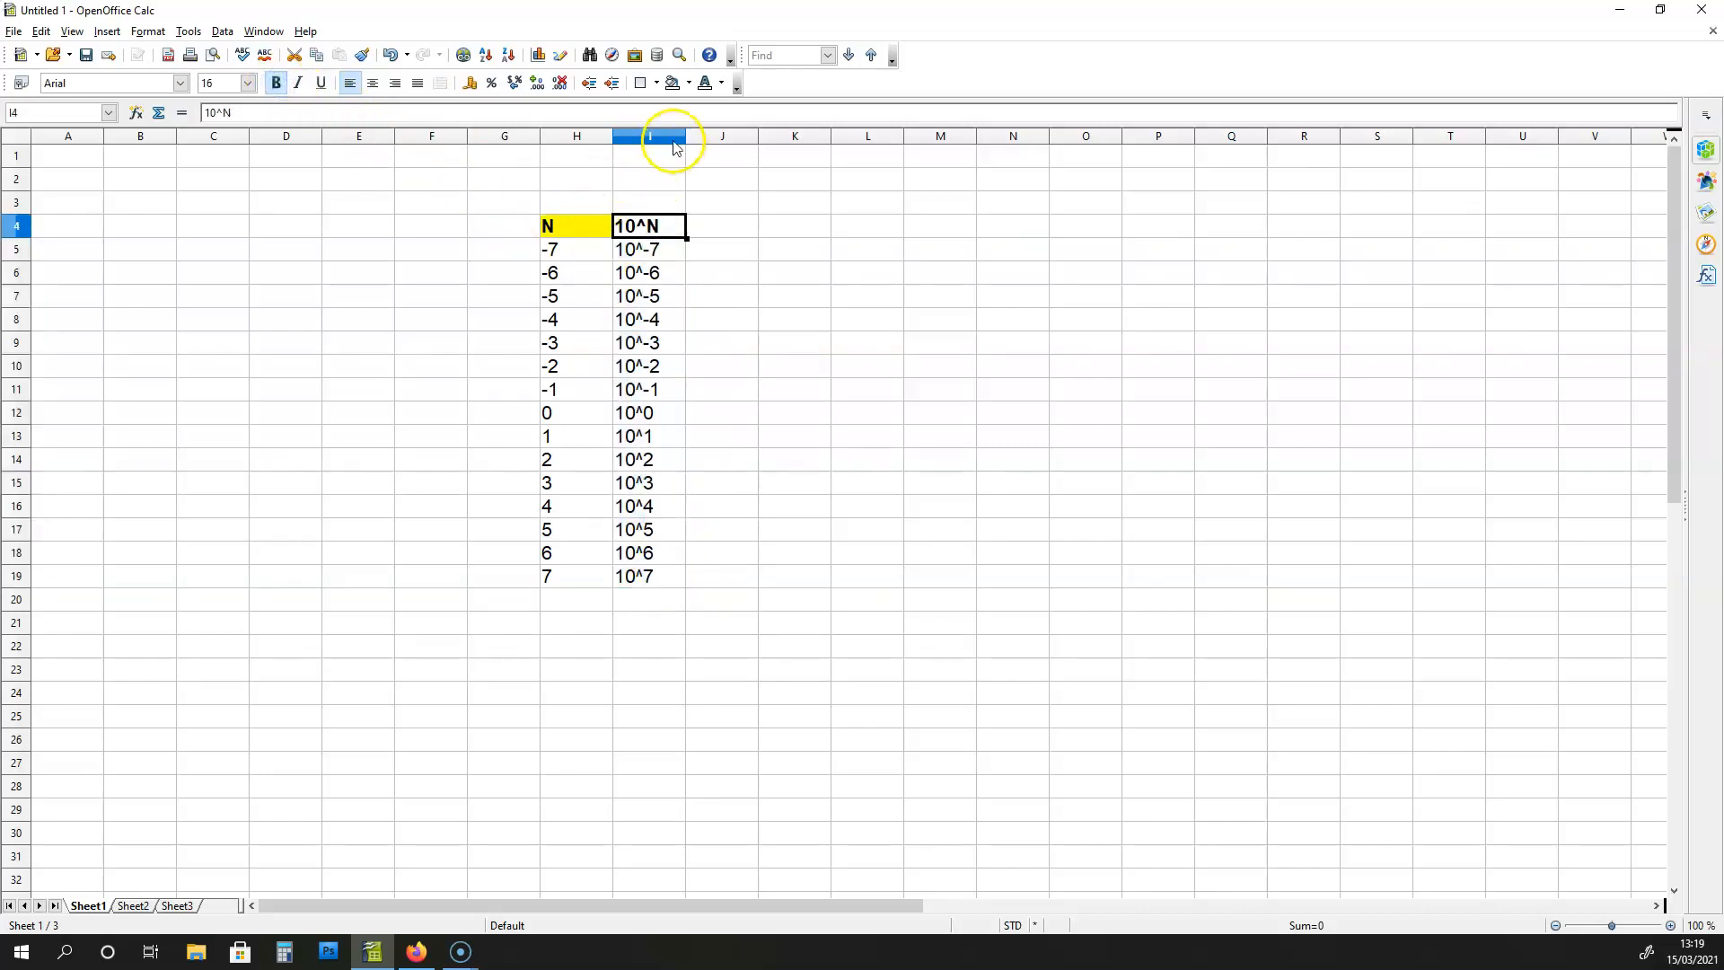
left_click(688, 83)
left_click(672, 163)
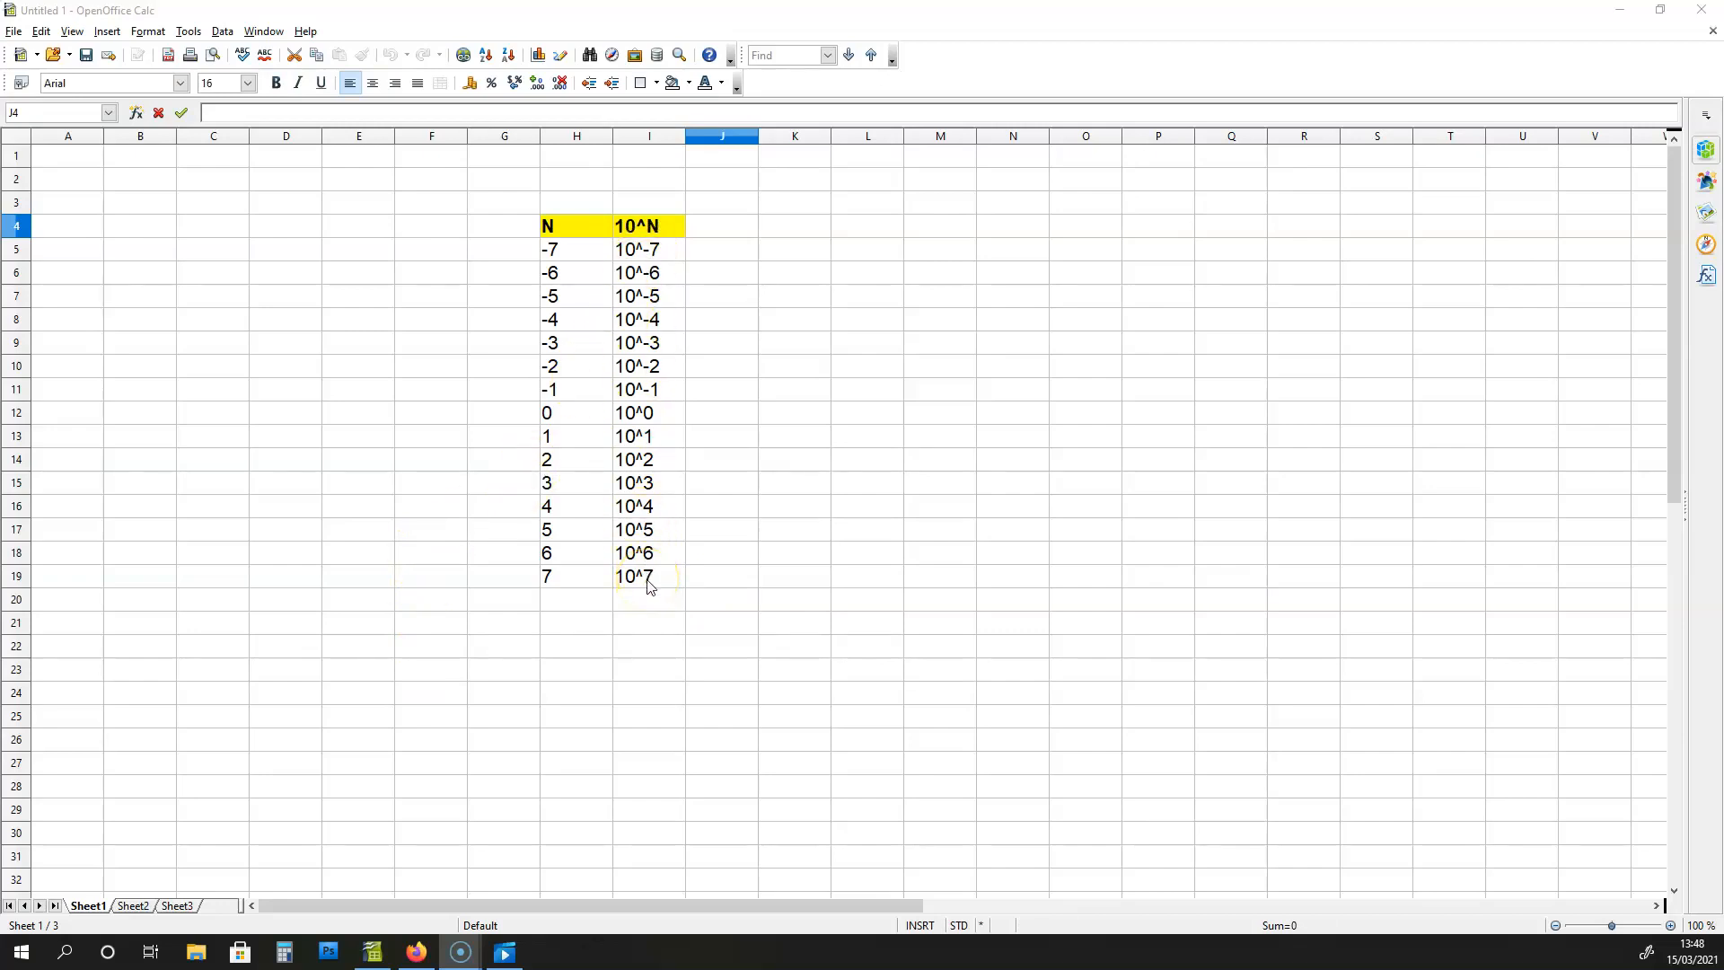
Enter the heading In Digits in cell J4
left_click(719, 227)
double_click(719, 227)
type("In Digits")
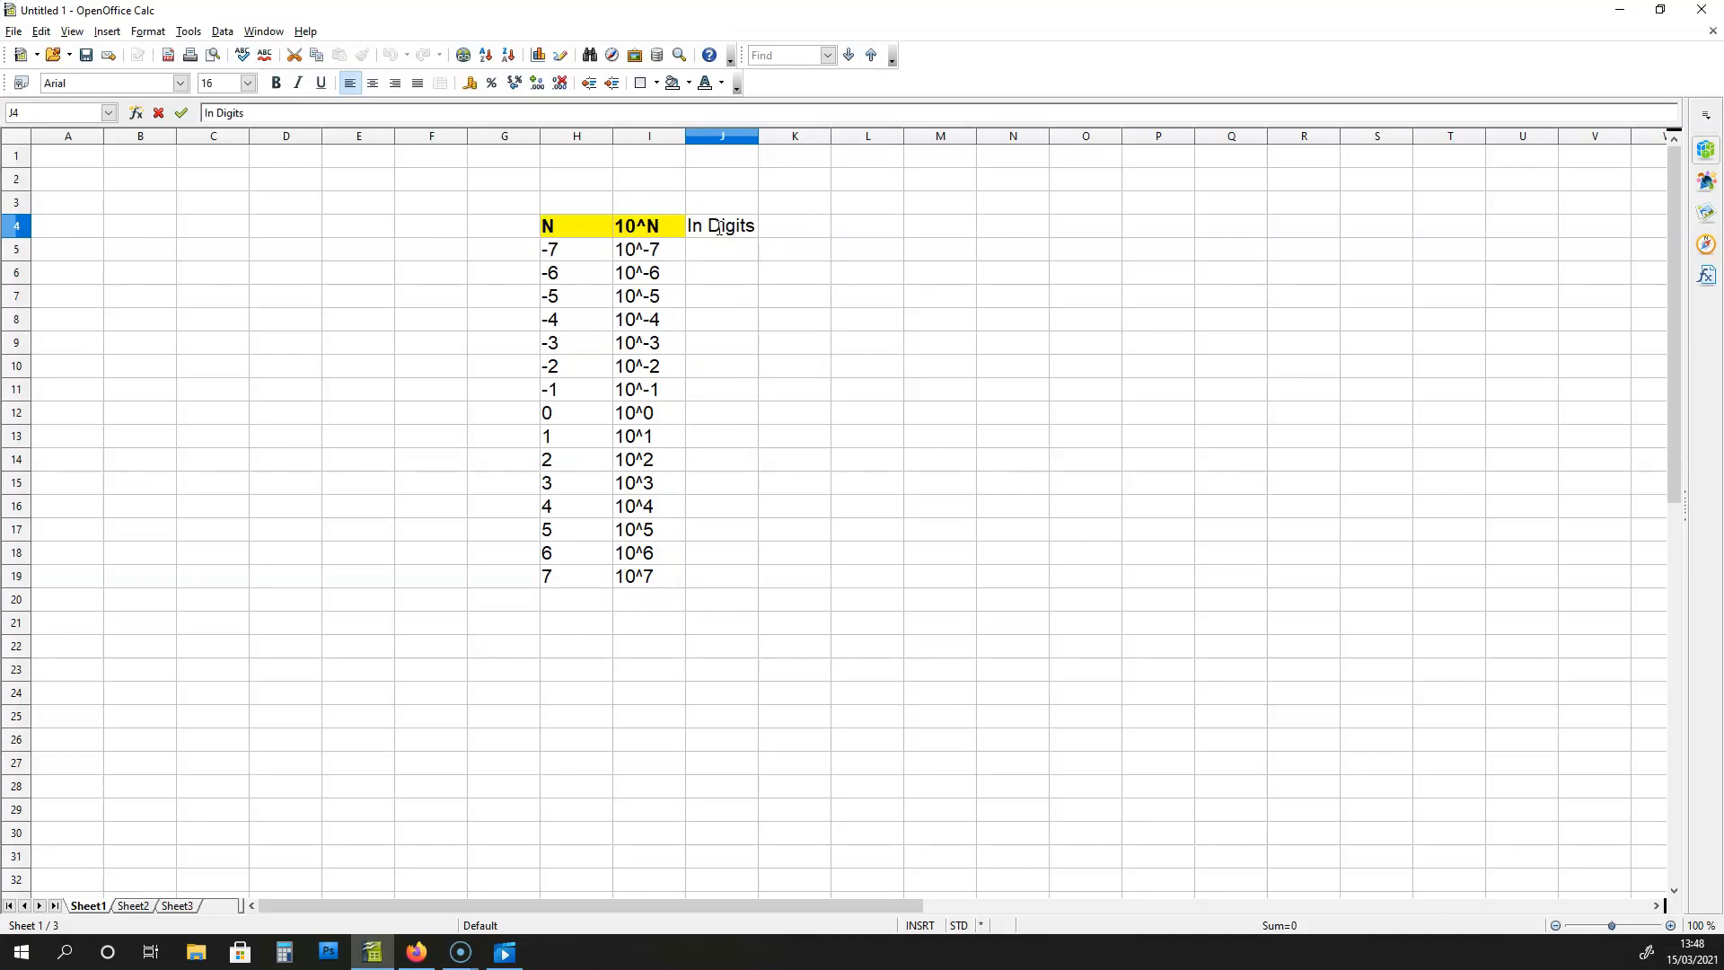
key("Return")
Make the In Digits heading bold on a yellow background and widen column J slightly to fit it
left_click(725, 233)
left_click(275, 82)
left_click(687, 83)
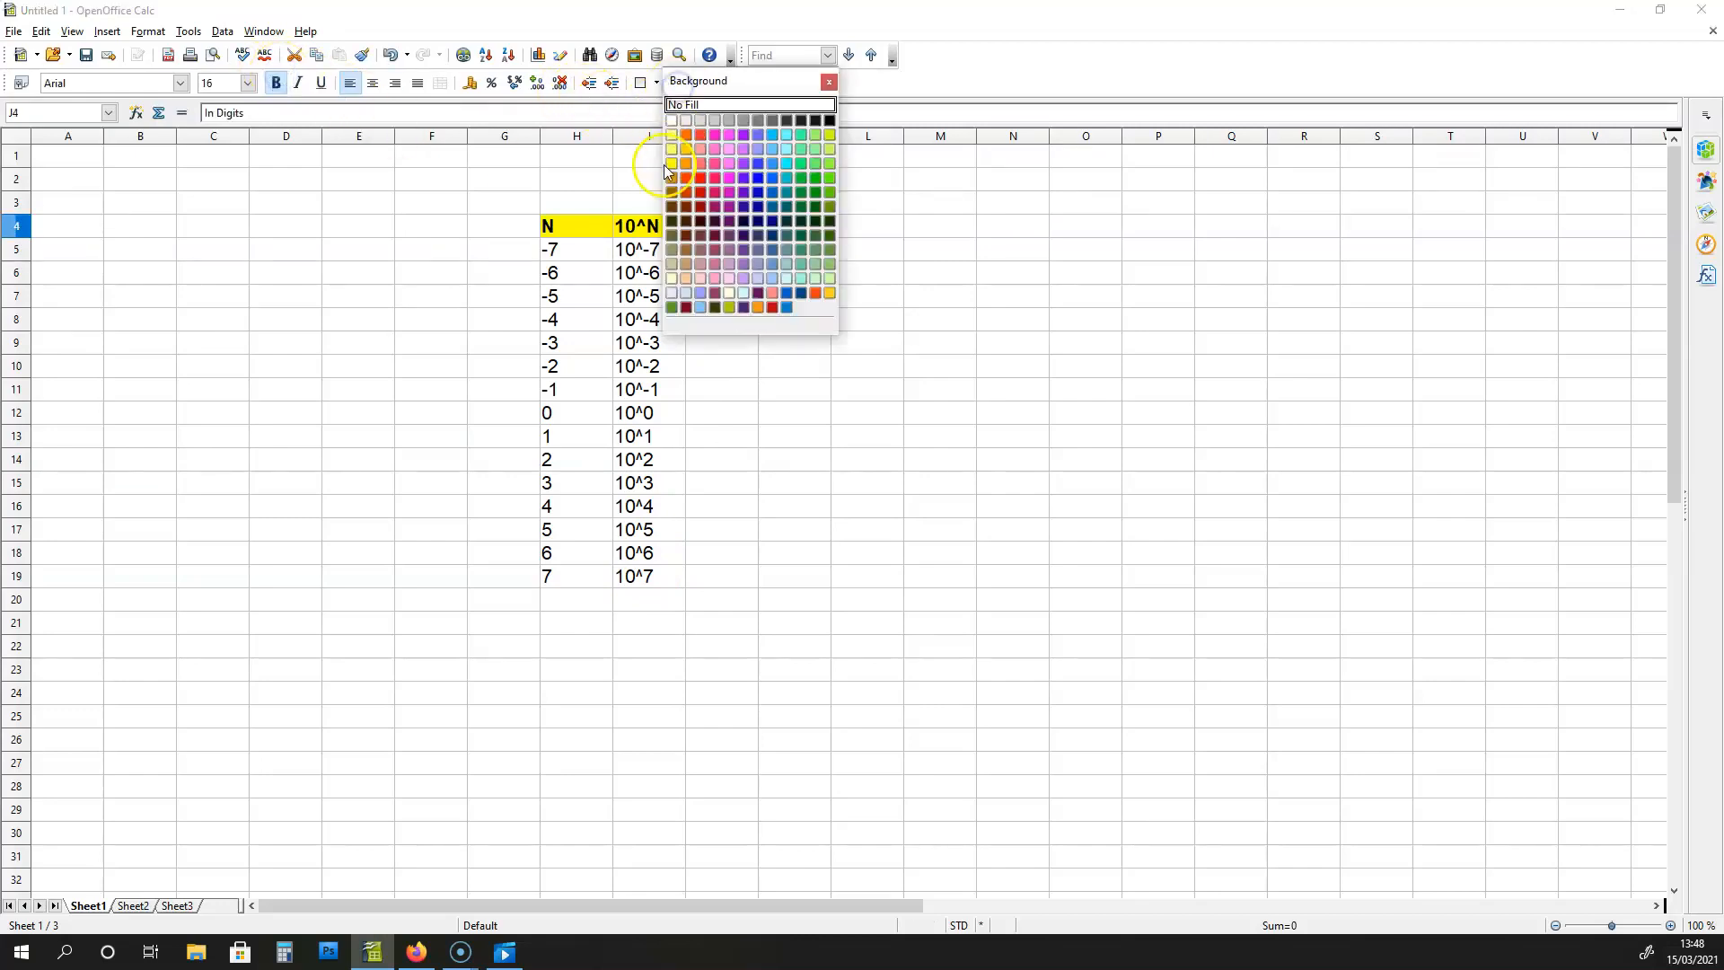
left_click(674, 161)
left_click_drag(759, 137, 769, 136)
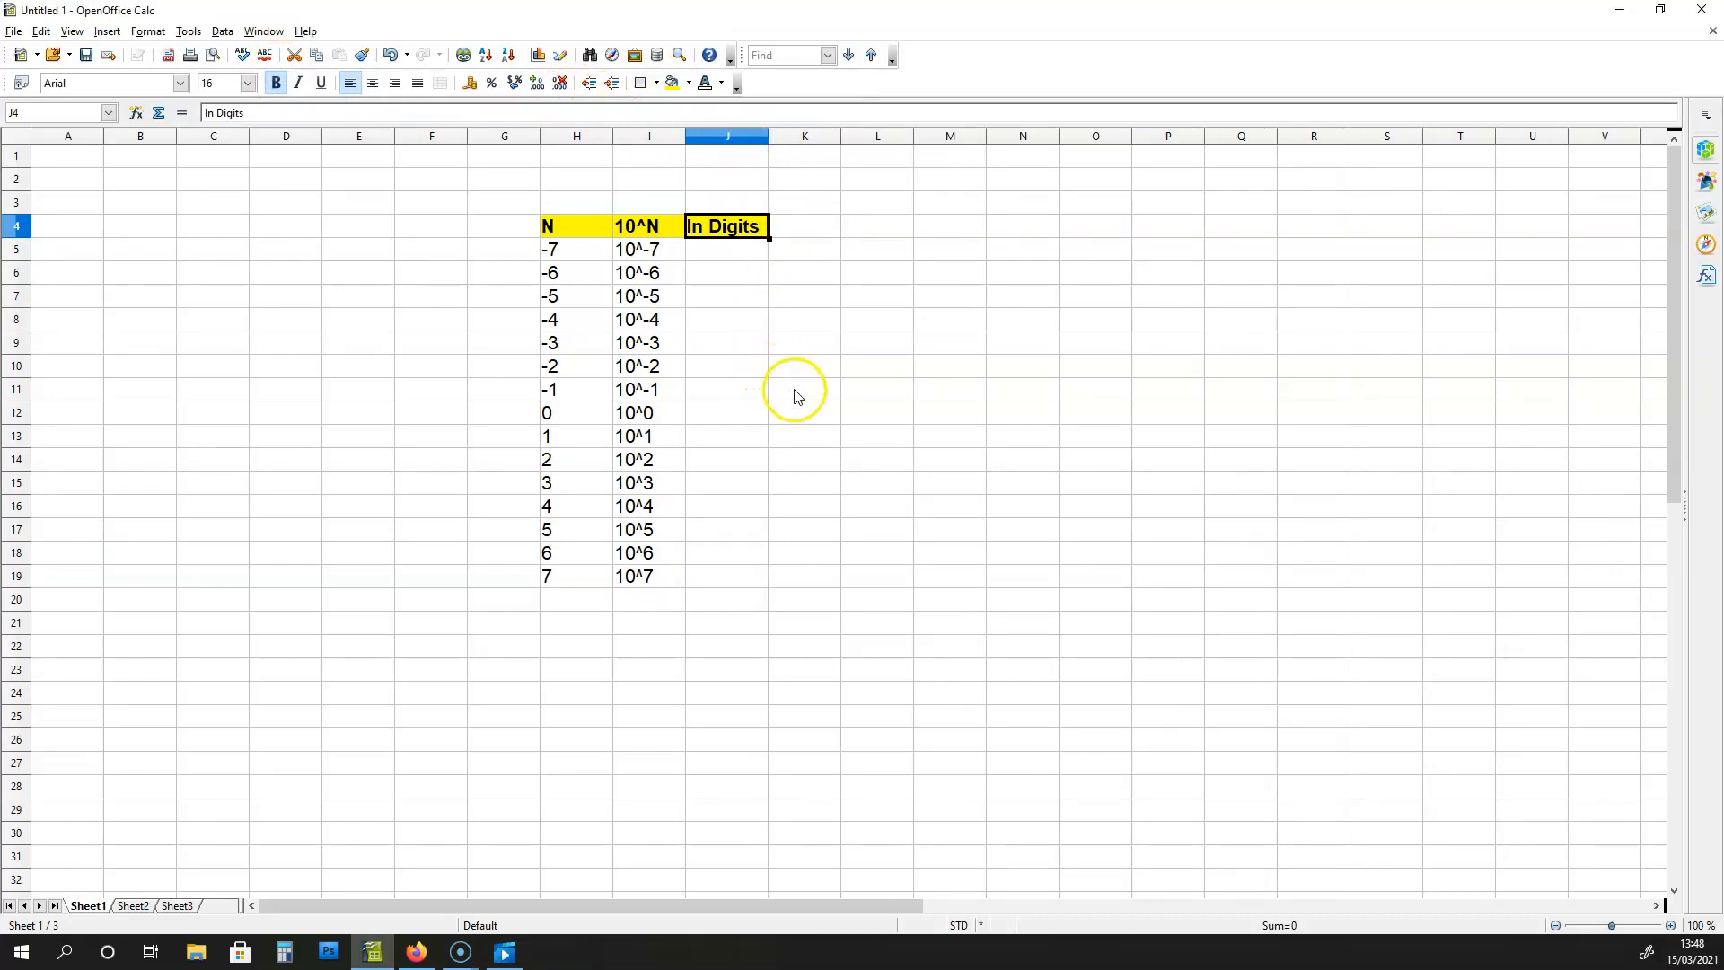
Format J5:J19 with the number format #,###.0000000, giving seven decimal places and a thousands separator
left_click(743, 255)
left_click(734, 573, "shift")
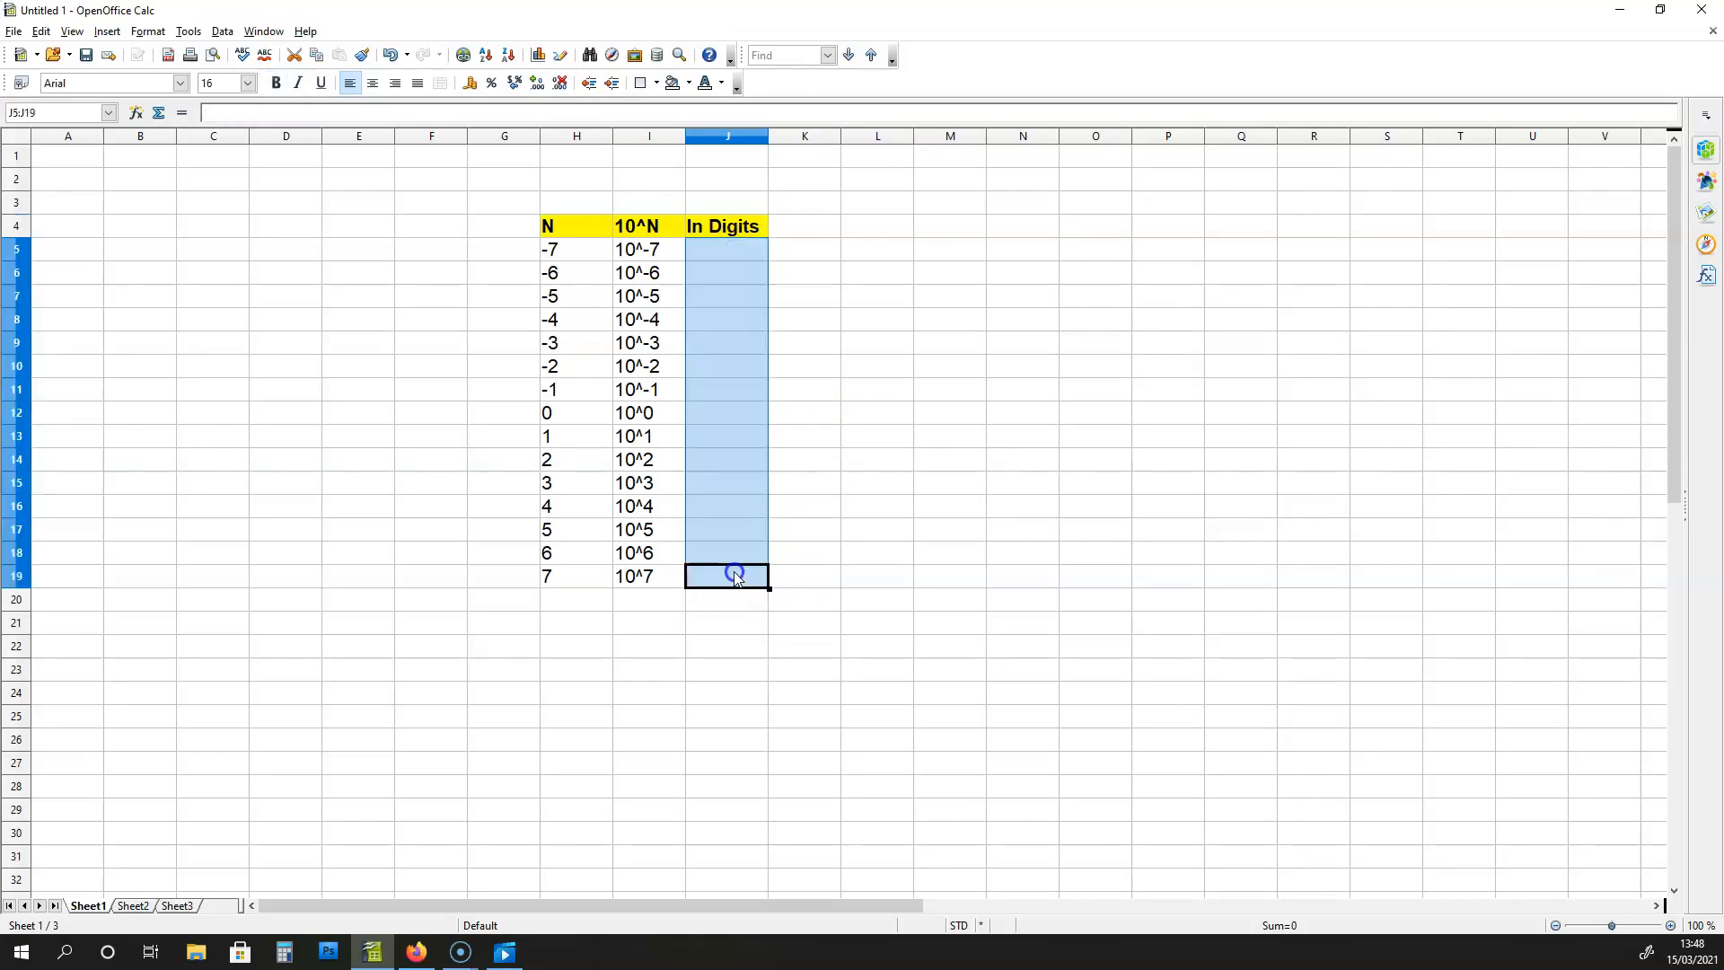
right_click(737, 445)
left_click(784, 485)
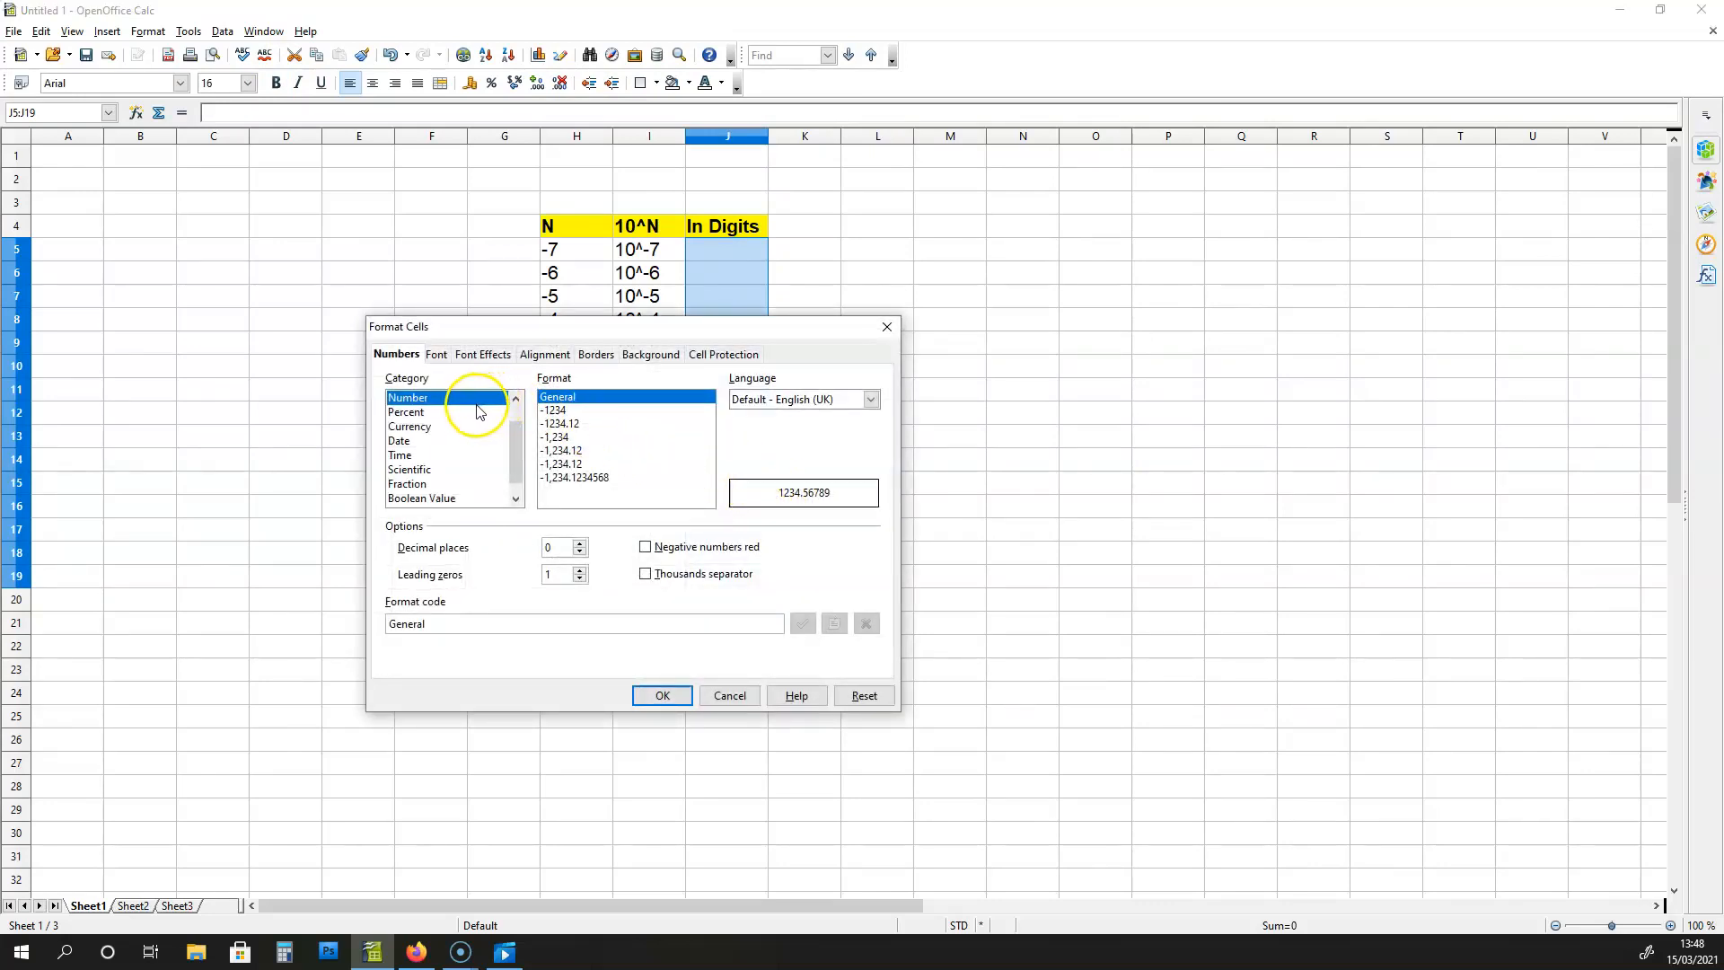
left_click(583, 479)
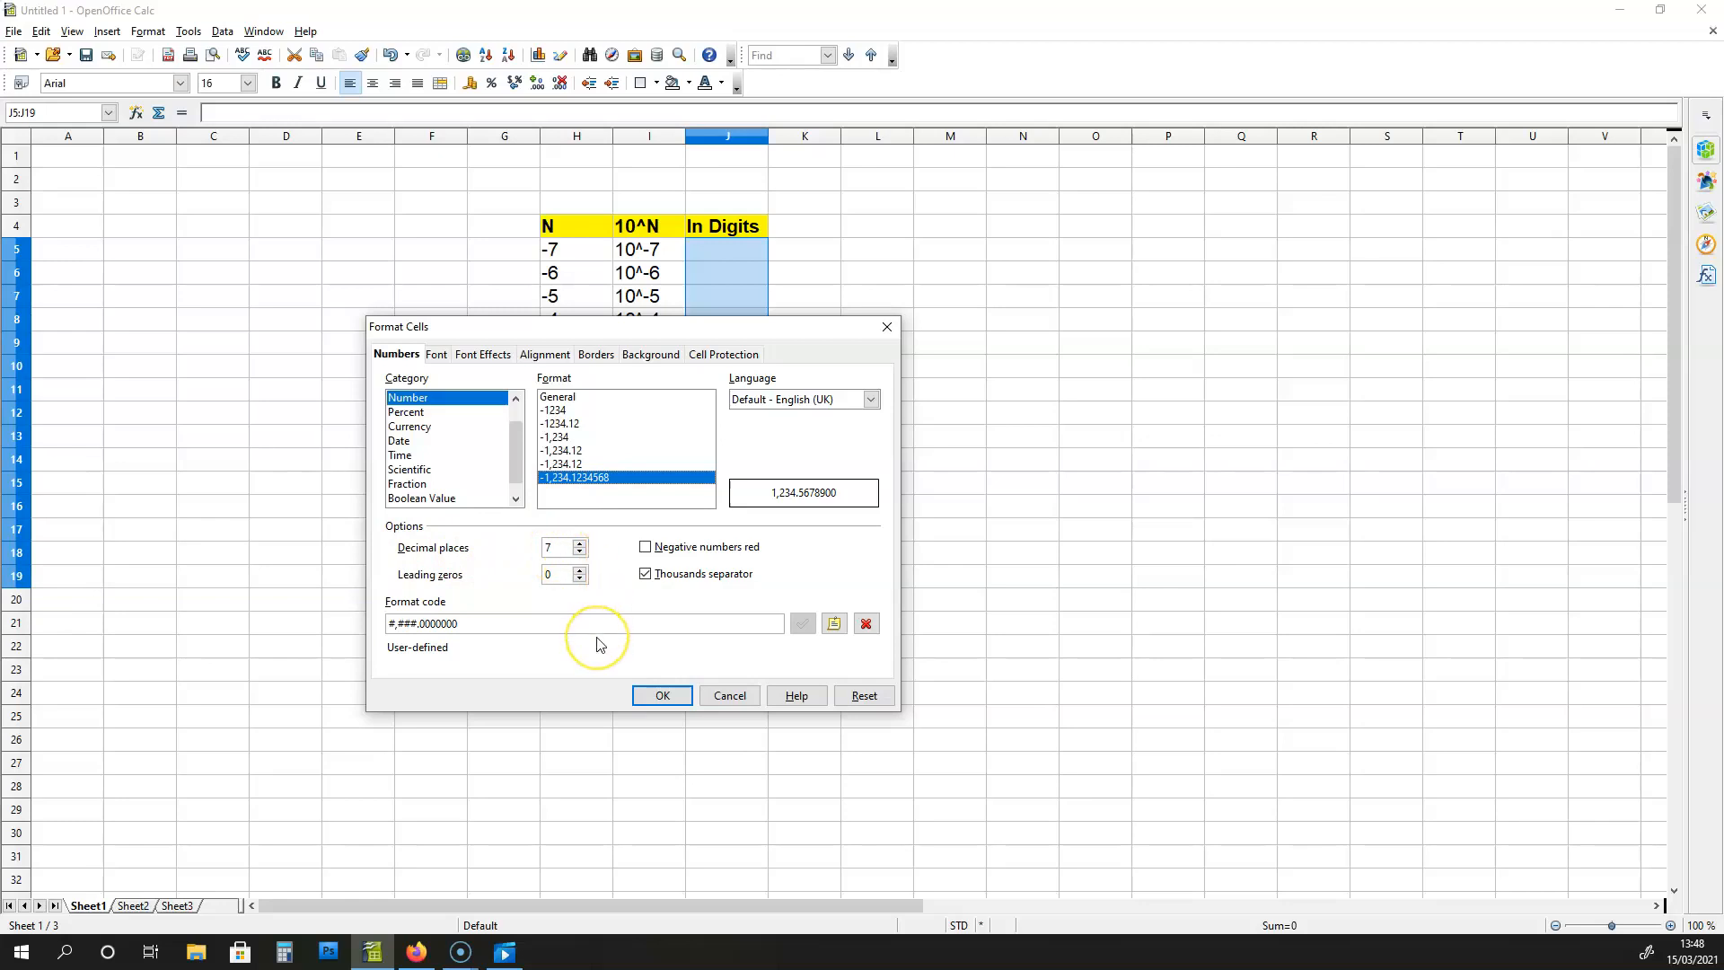
left_click(651, 696)
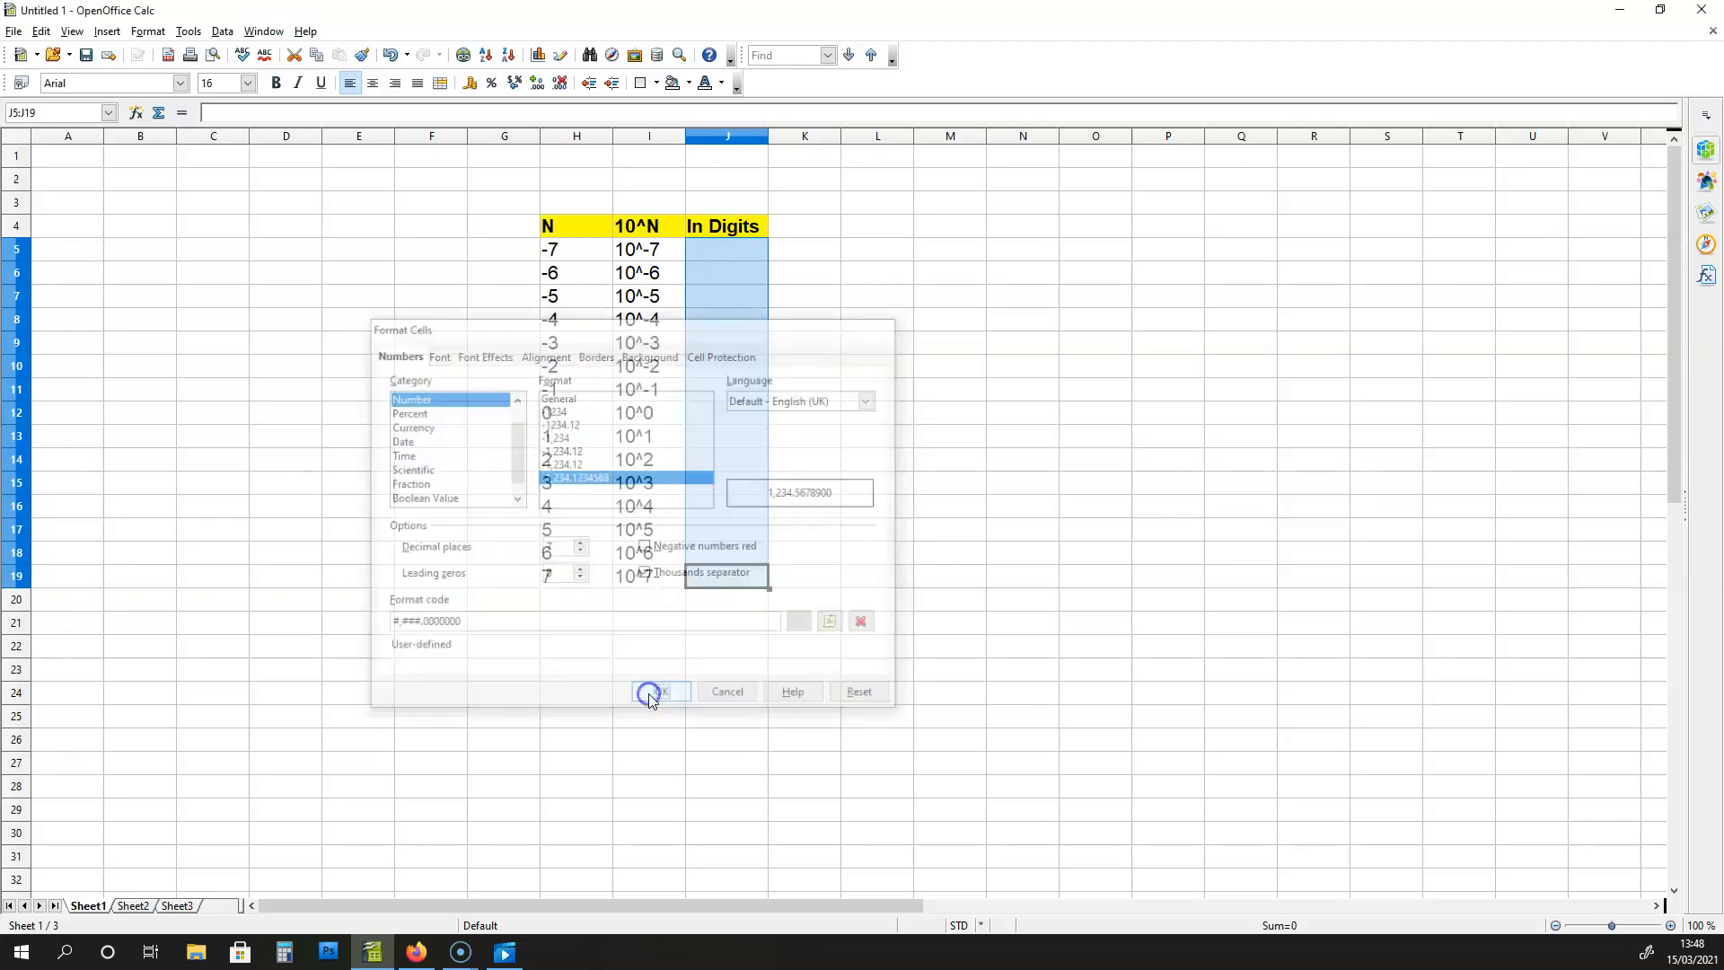
Enter the formula =SUM(10^(H5)) in J5
double_click(728, 252)
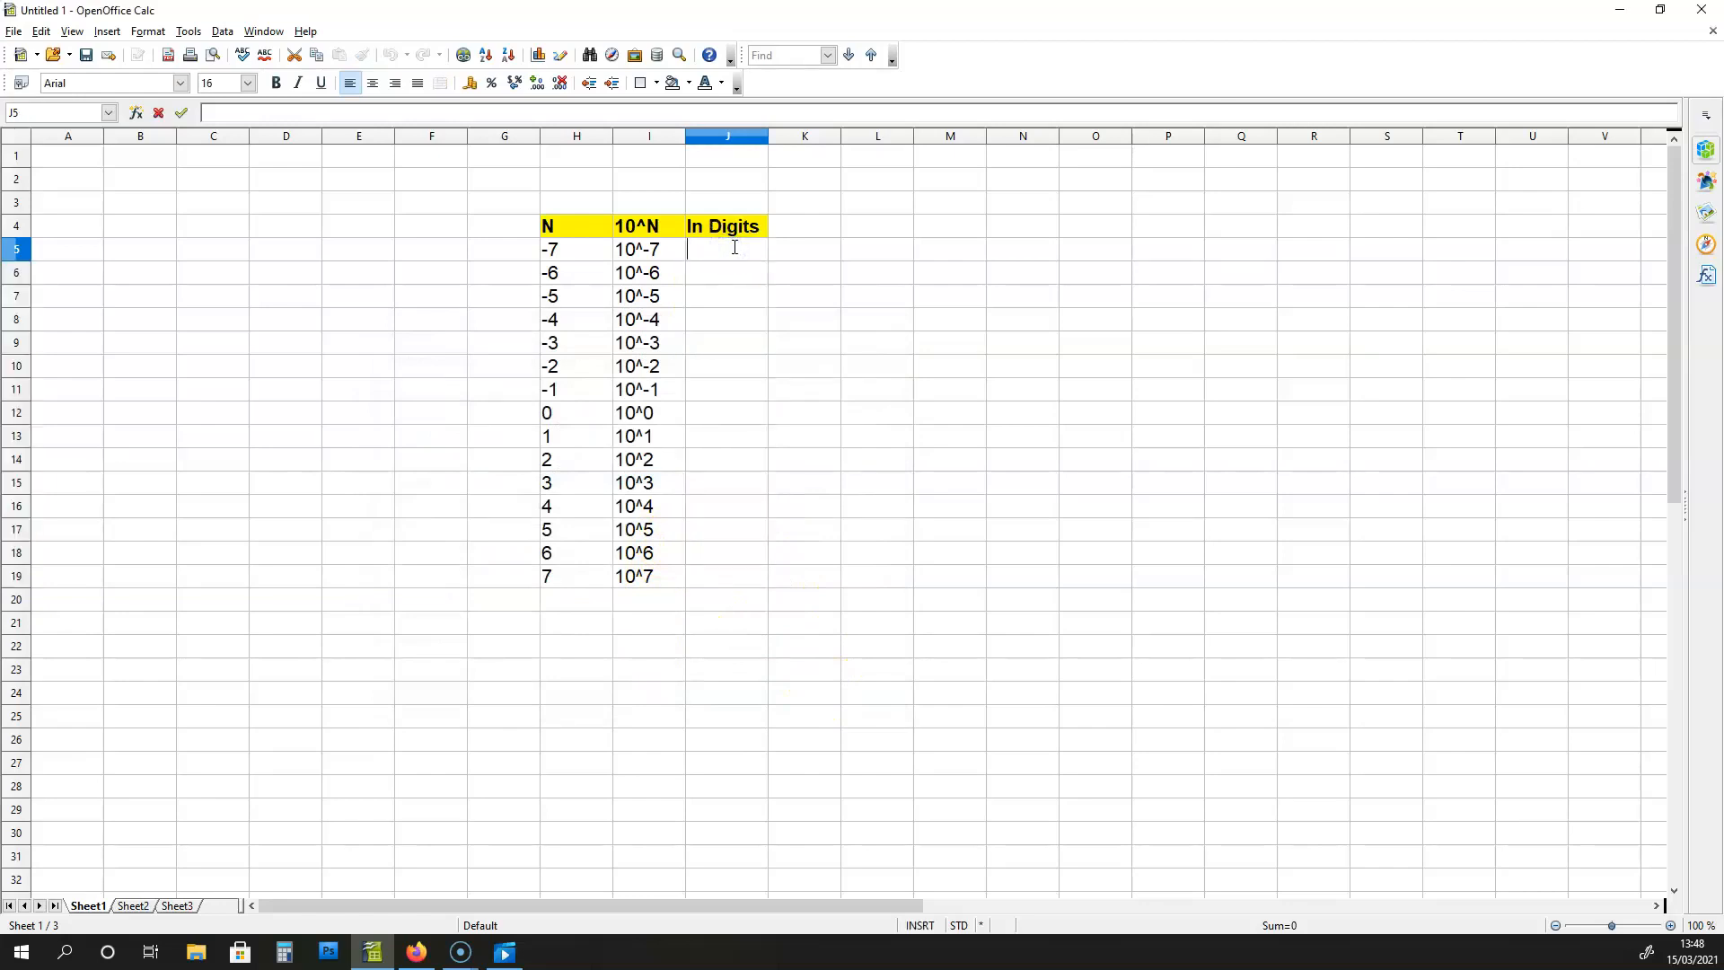
type("=SUM()")
left_click(746, 249)
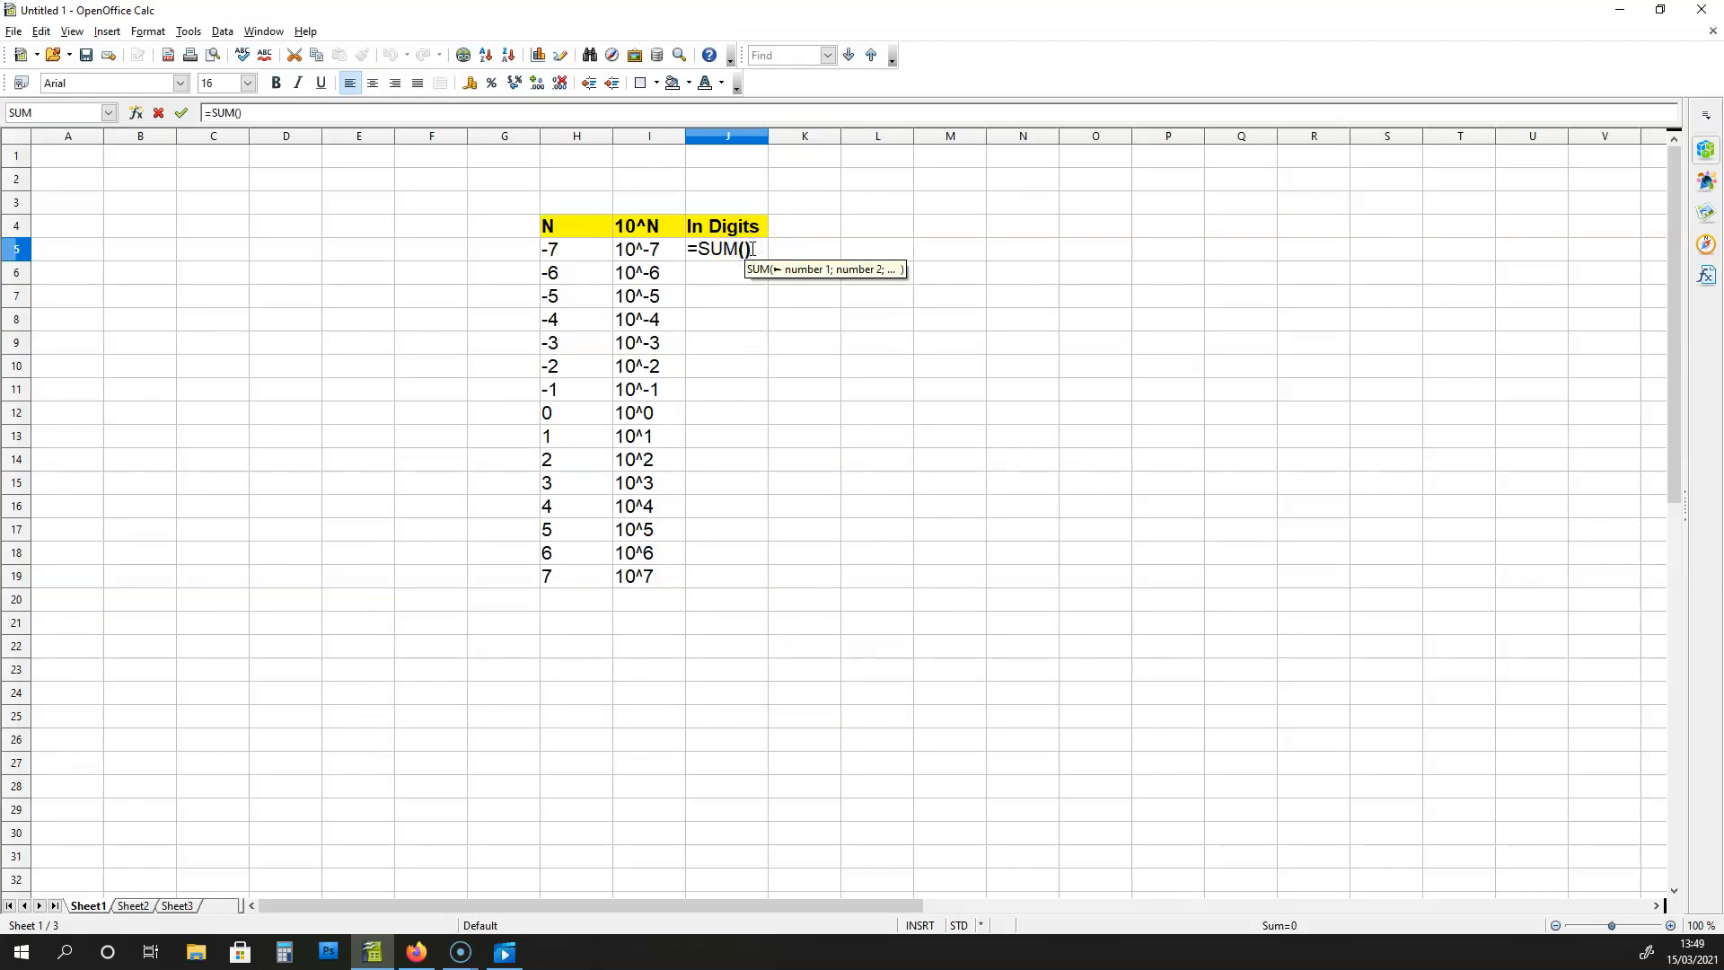
type("10^")
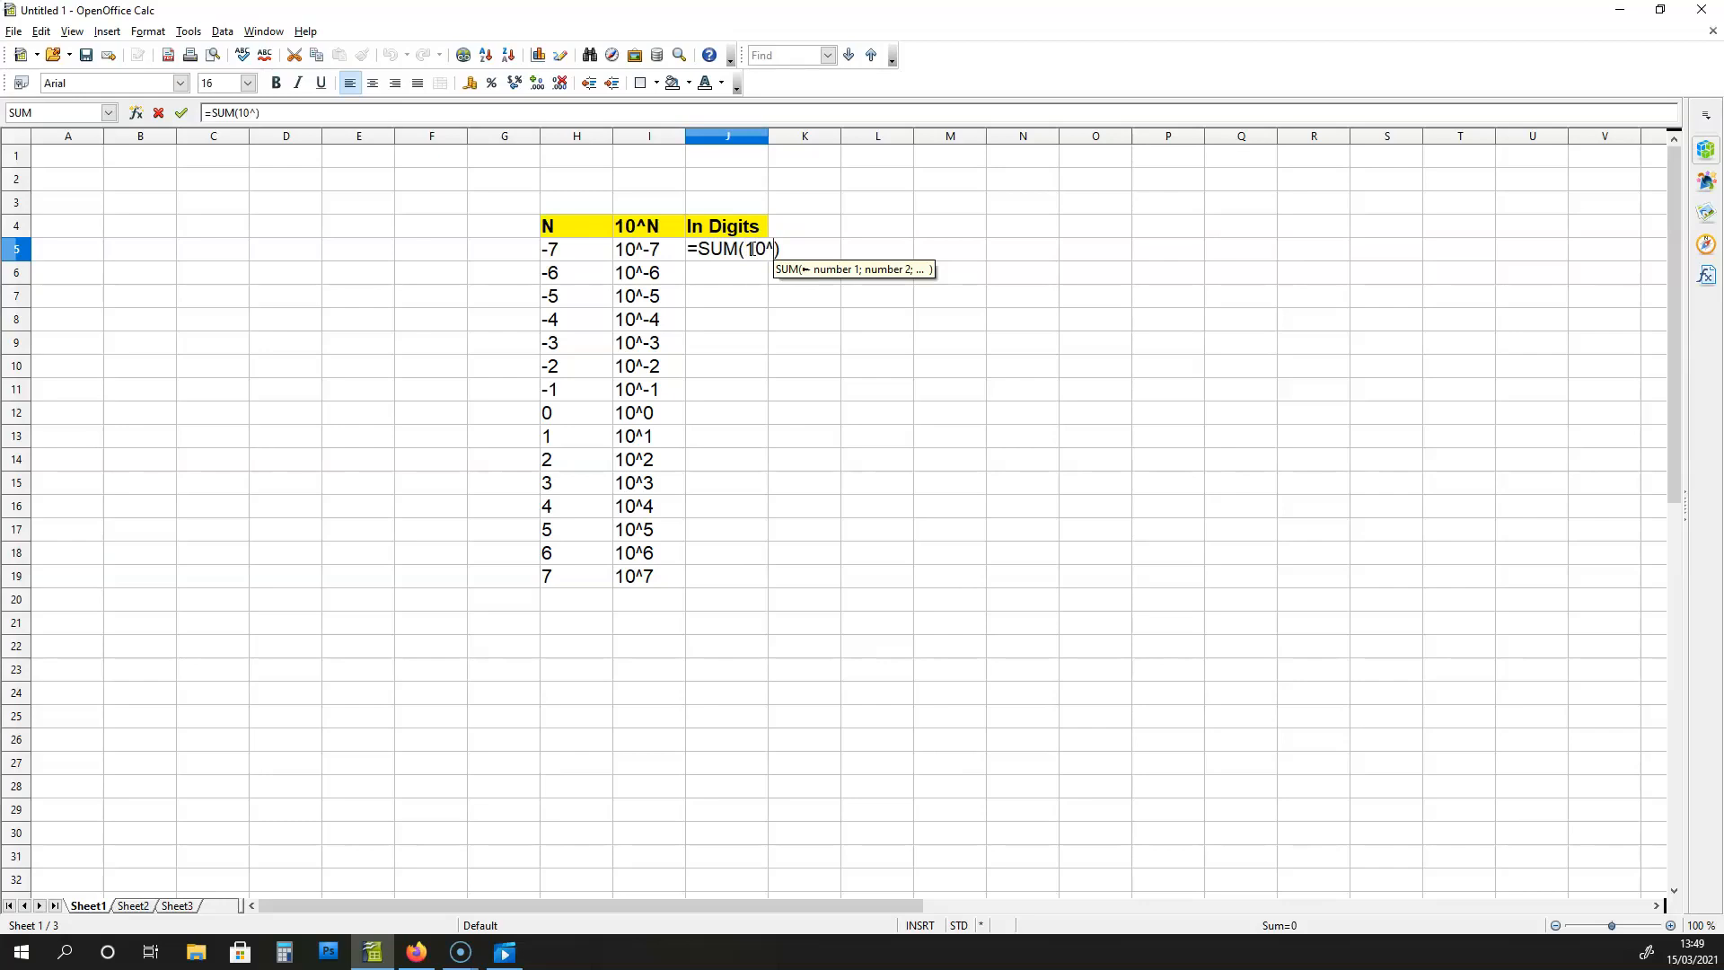
type("()")
left_click(782, 248)
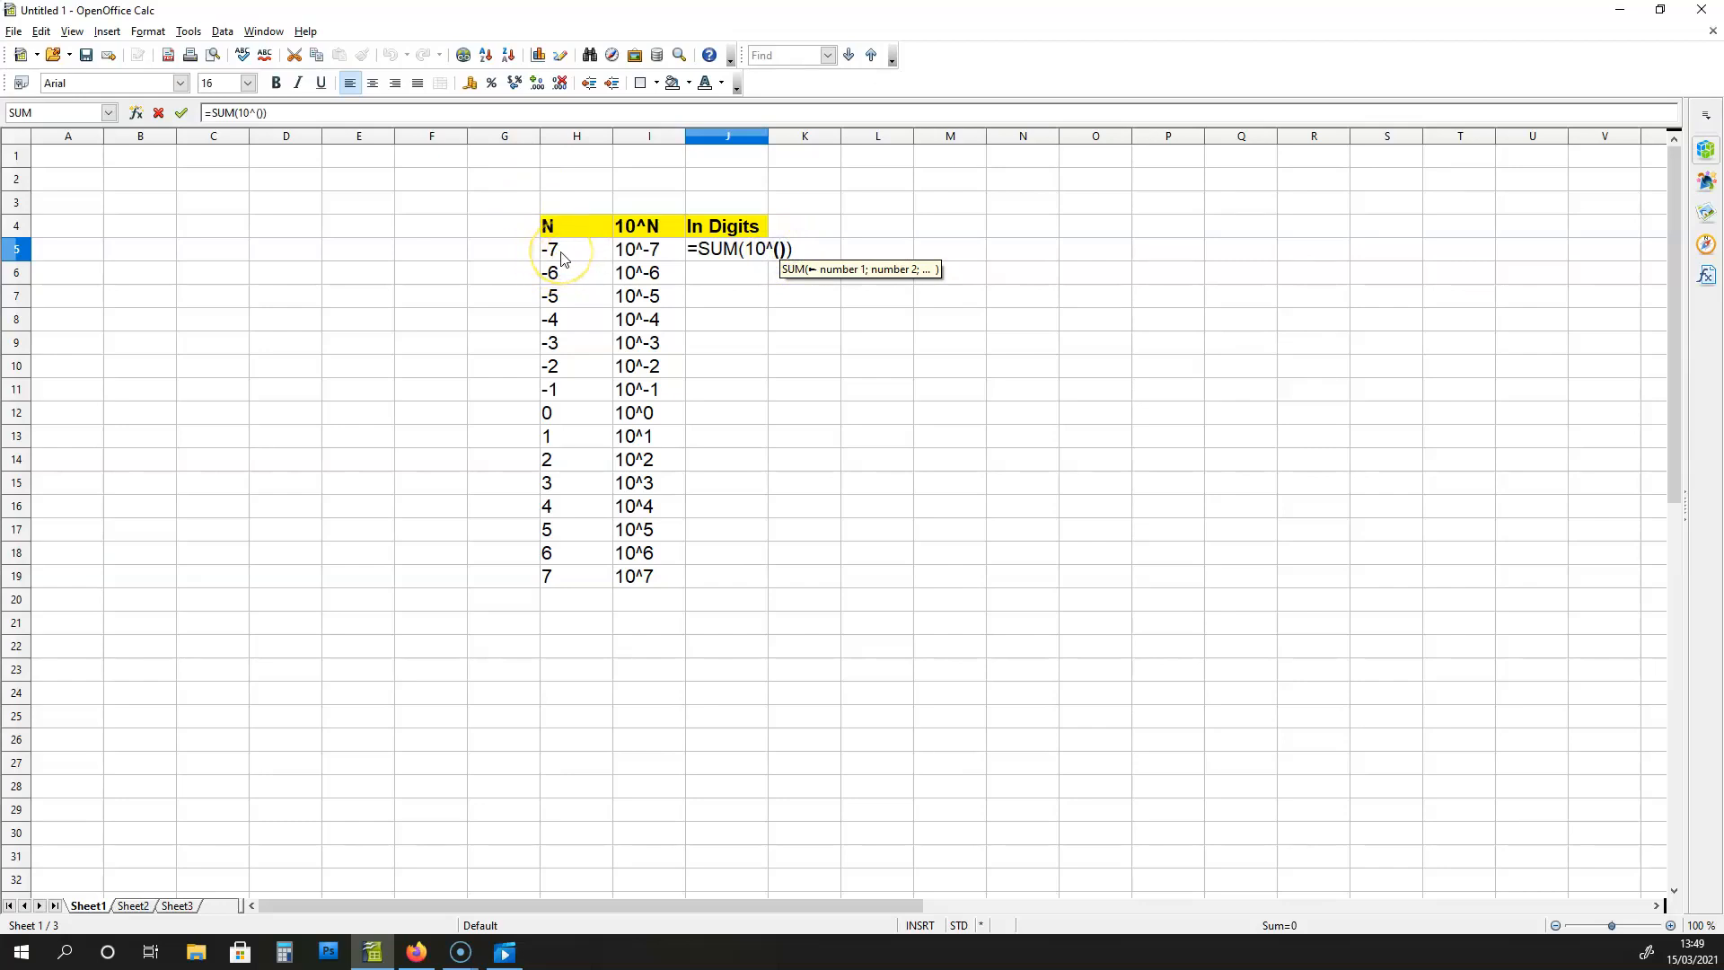
type("H5")
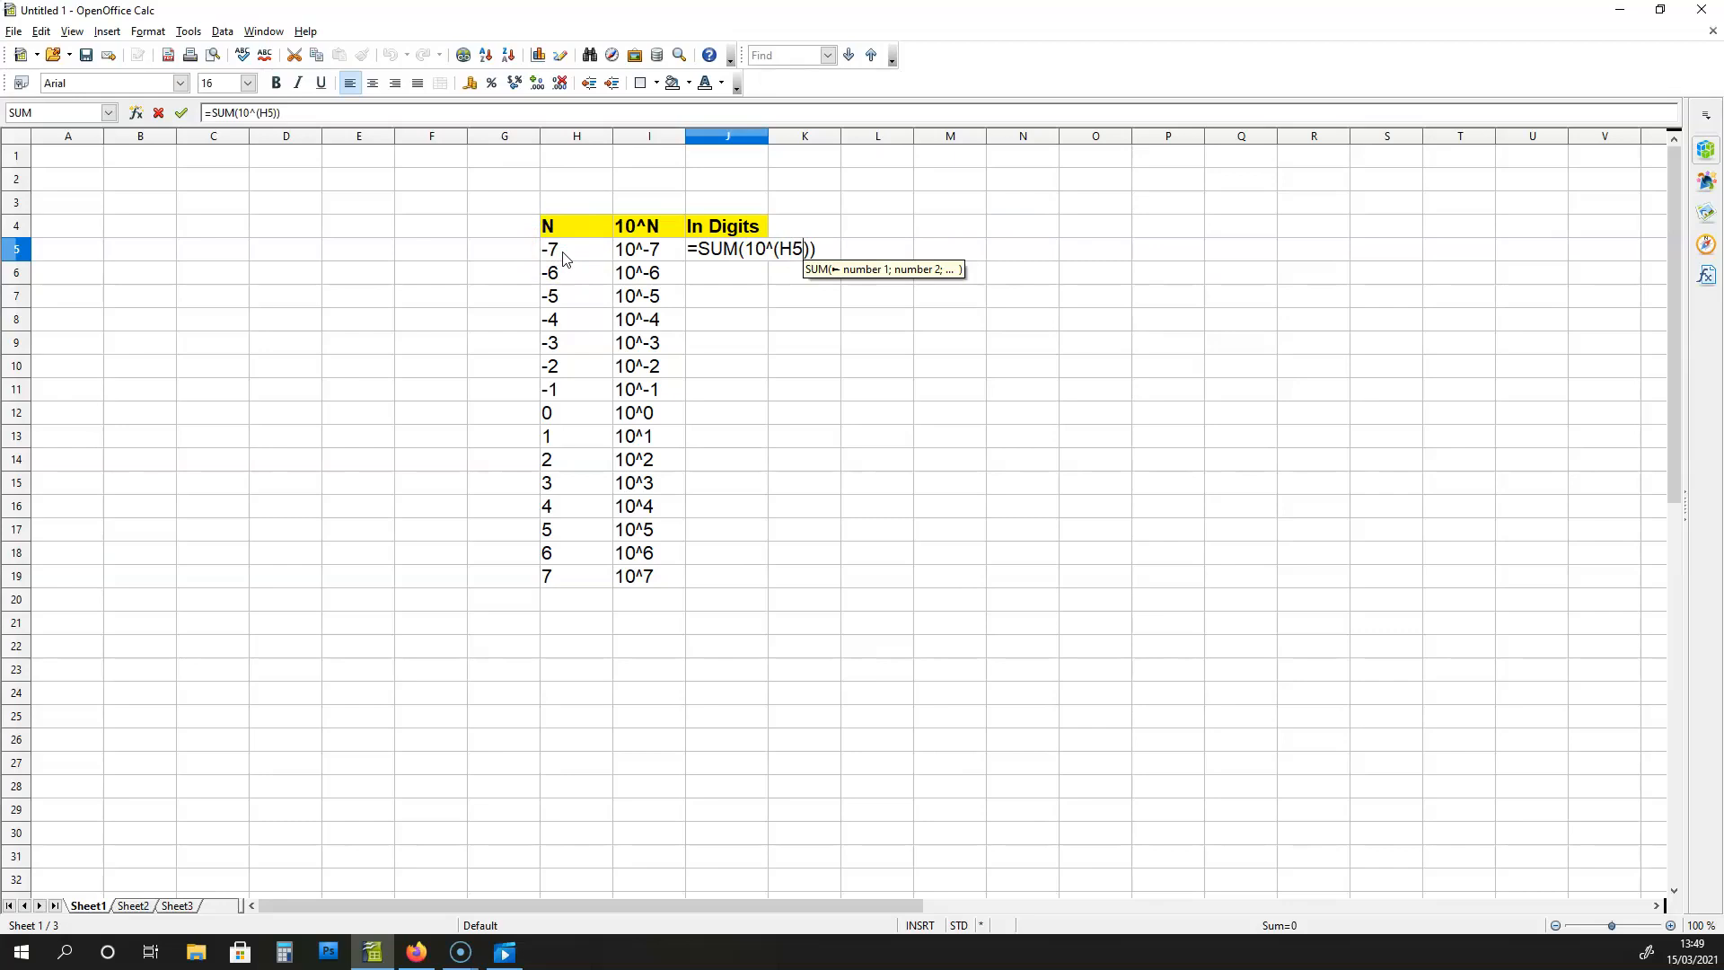
key("Return")
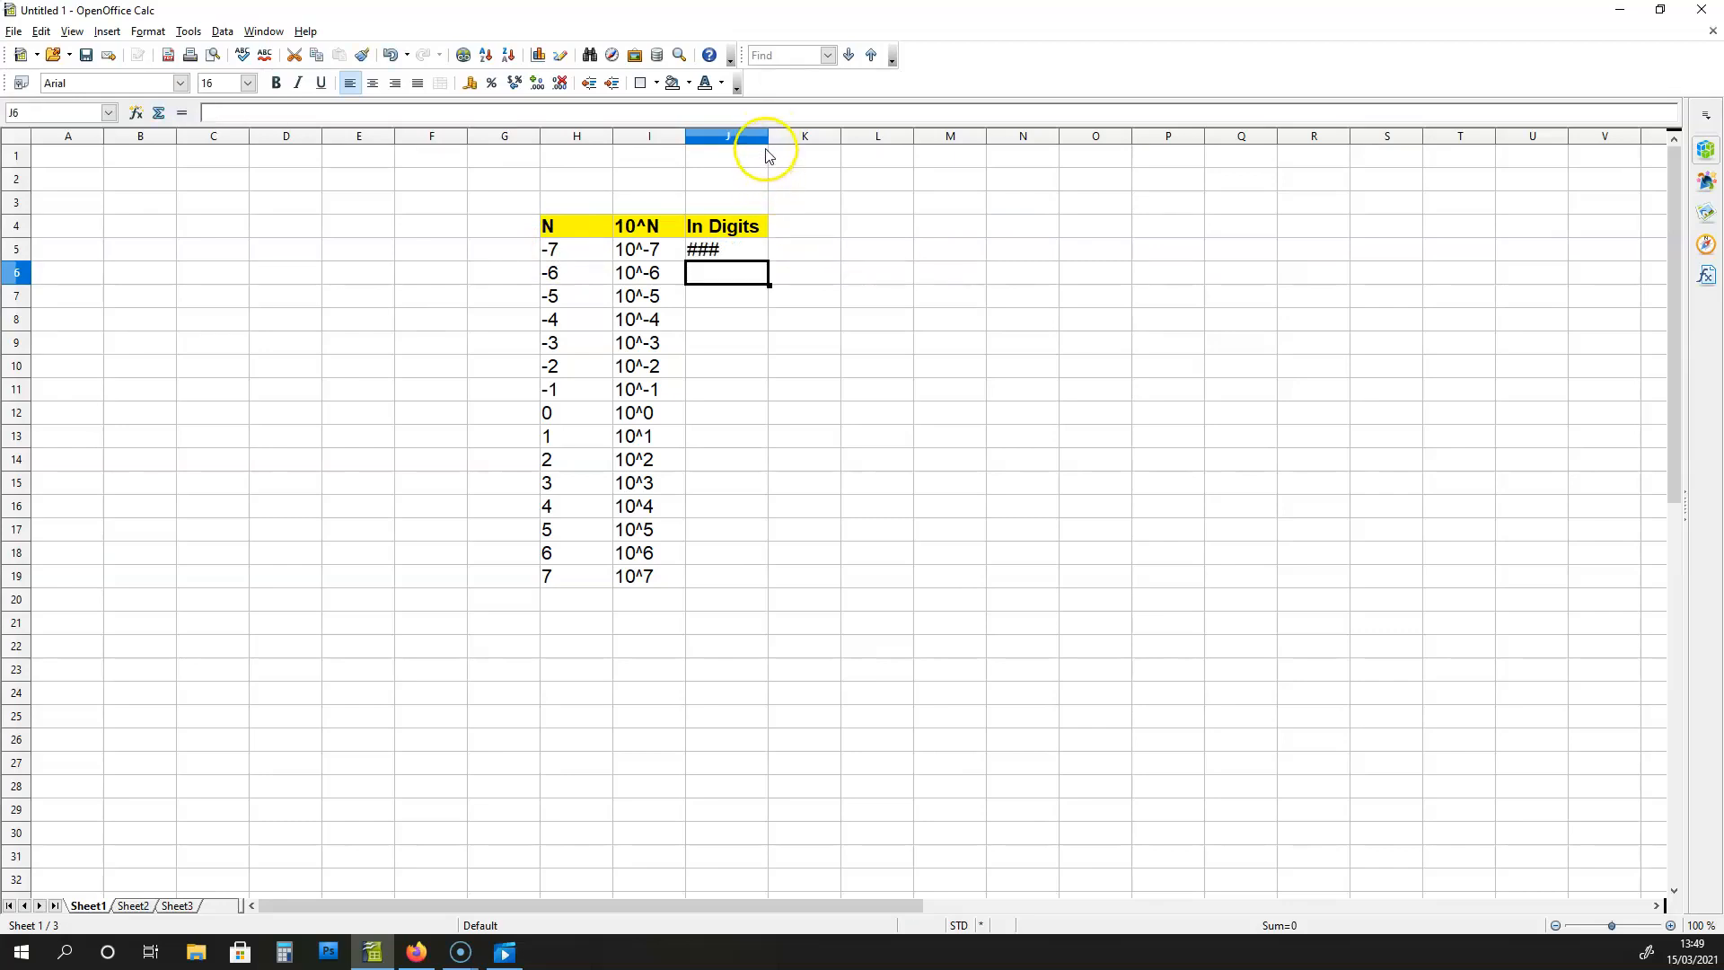
Fit the width of column J to its content and copy the J5 formula down to J19
double_click(771, 141)
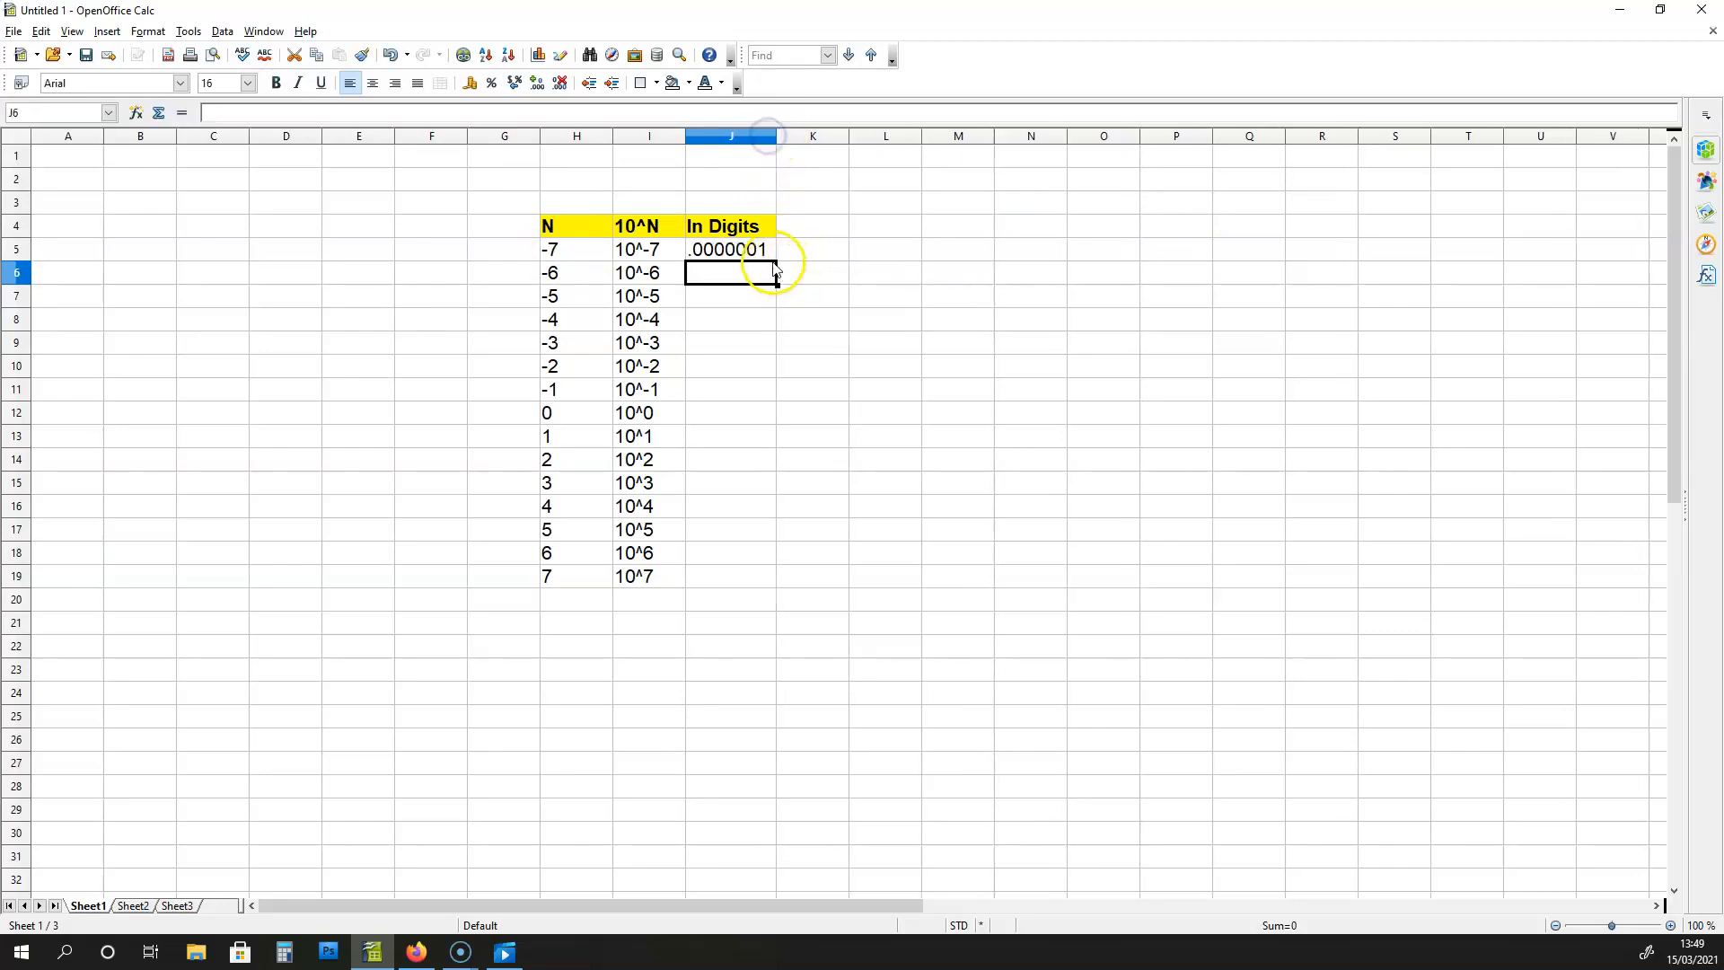
left_click(763, 252)
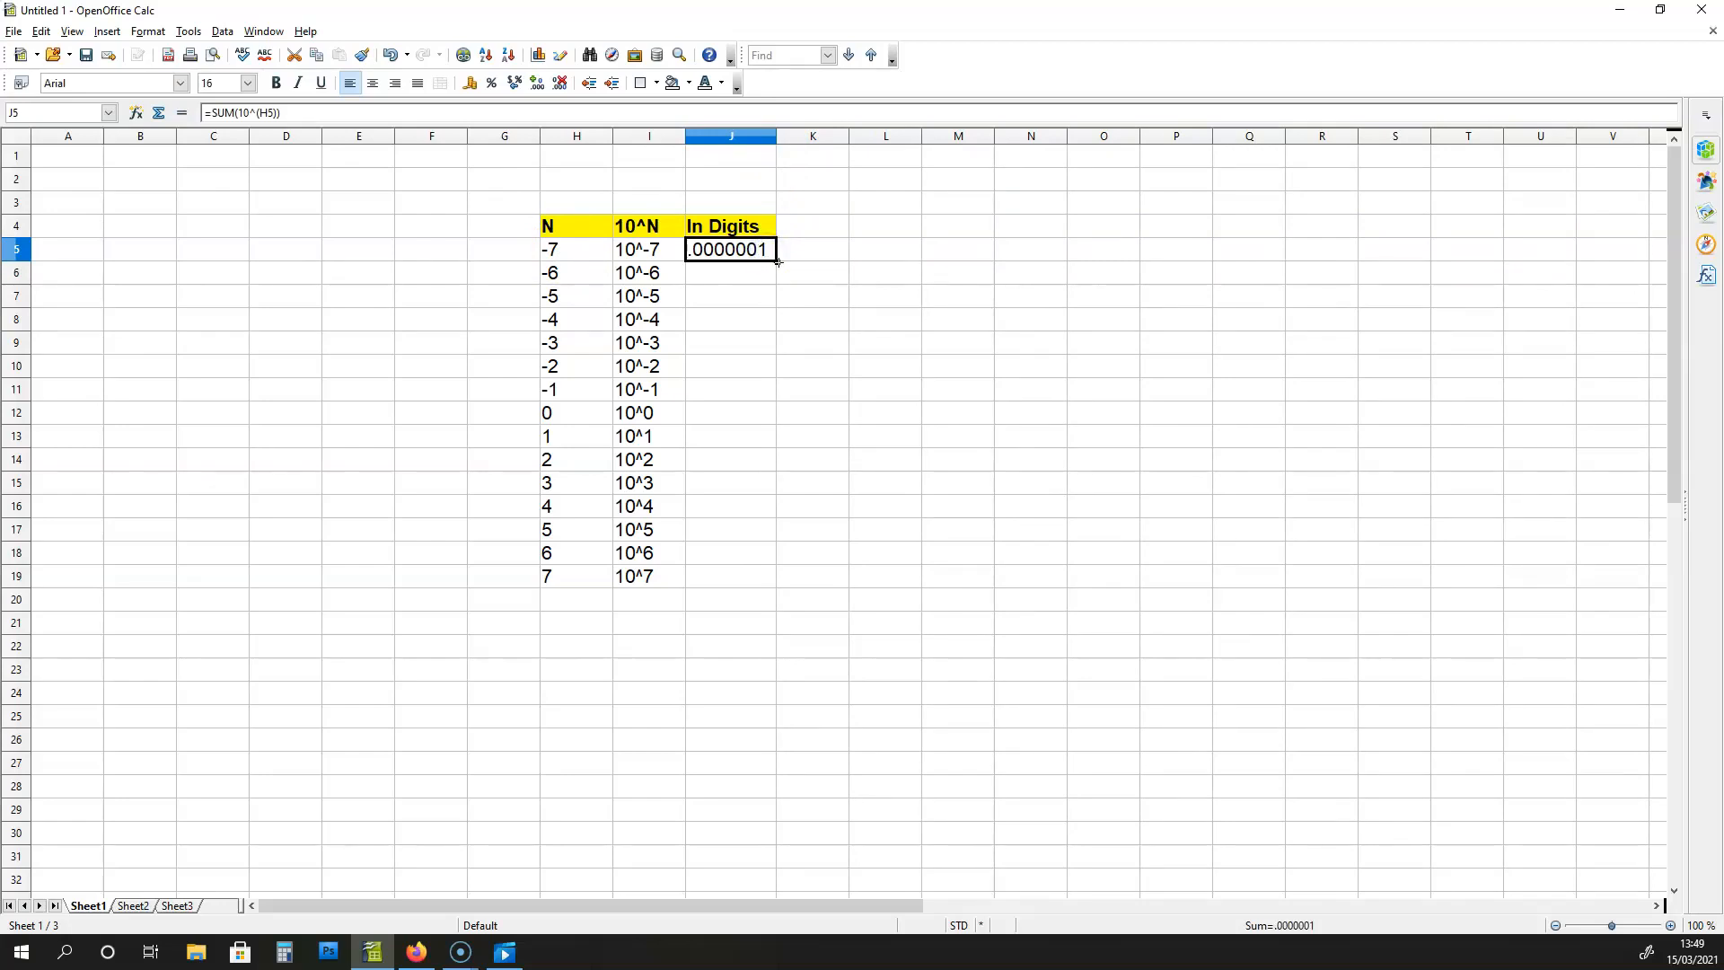
left_click_drag(778, 262, 769, 578)
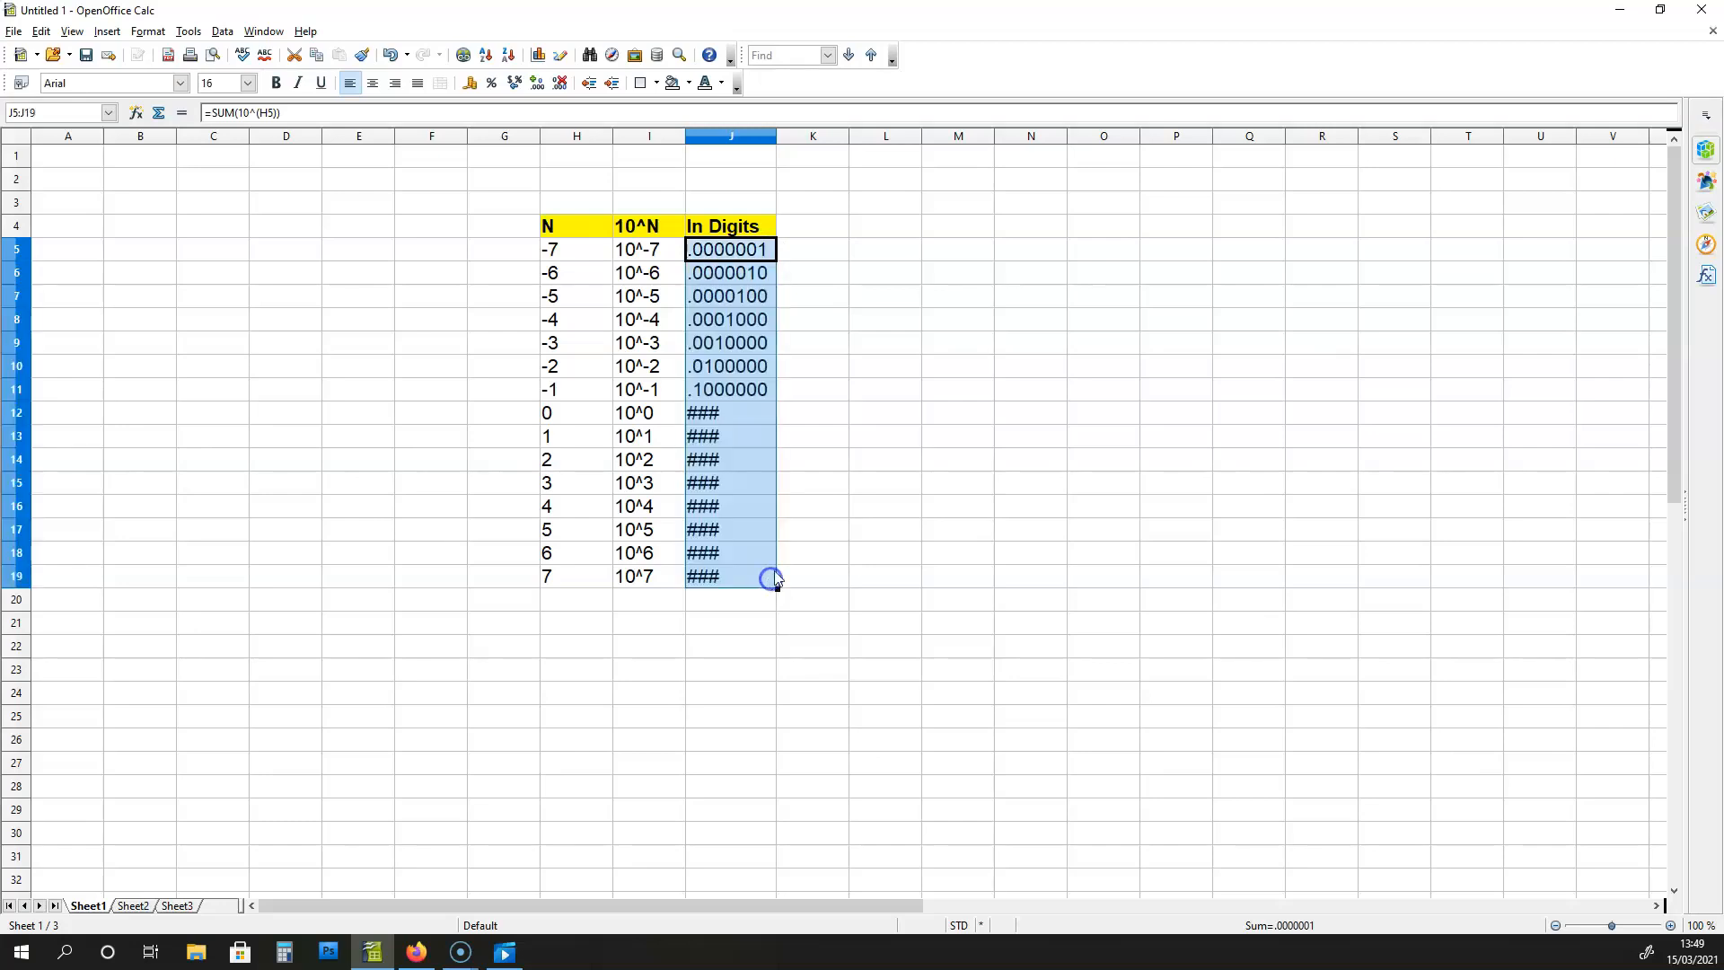
Fit column J's width to its values and format J12:J19 as -1,234, with a thousands separator and no decimal places
double_click(775, 135)
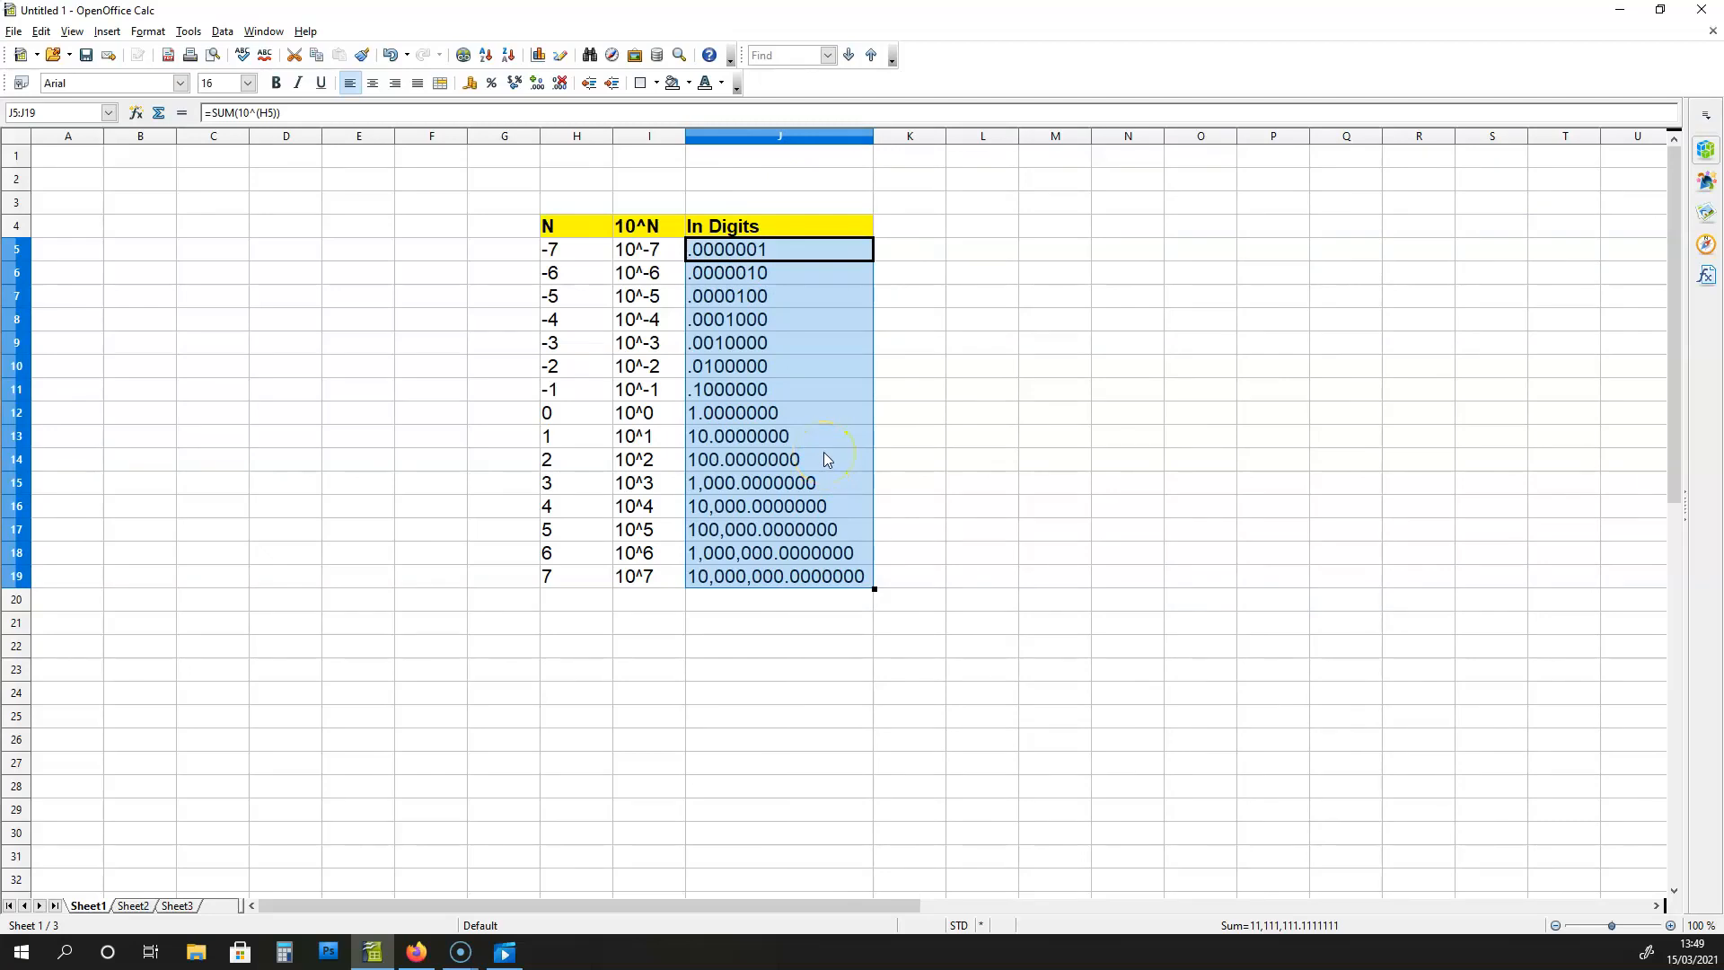
left_click(819, 537)
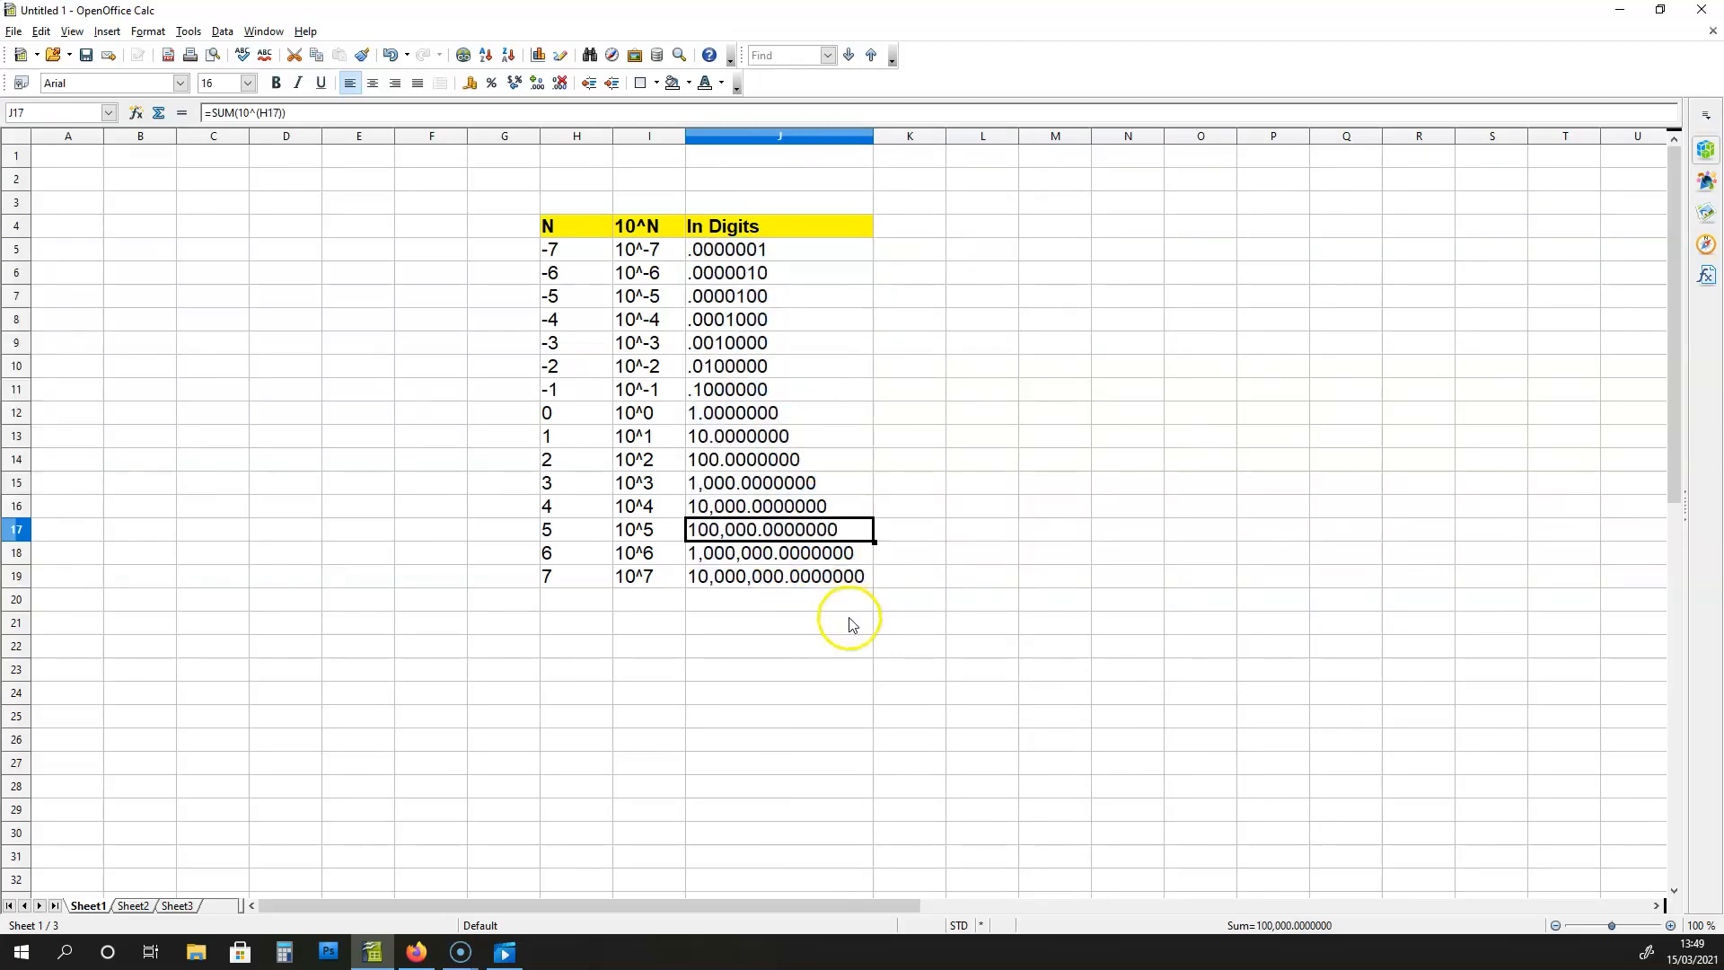
left_click(734, 415)
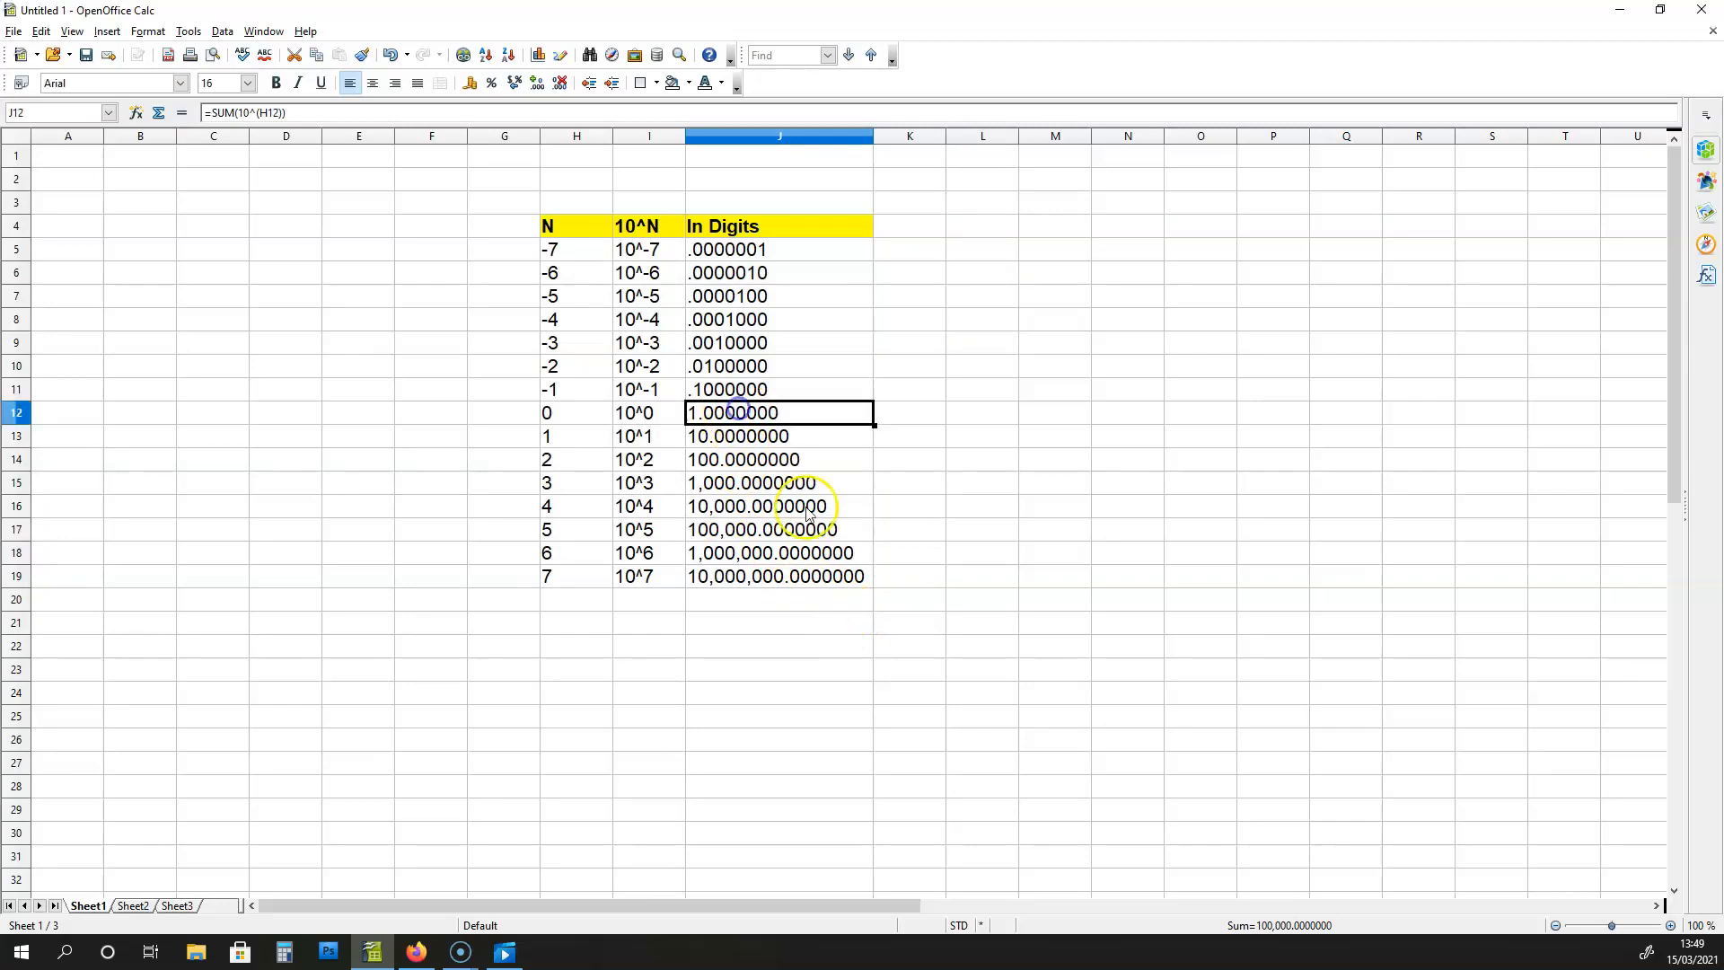
left_click(844, 588, "shift")
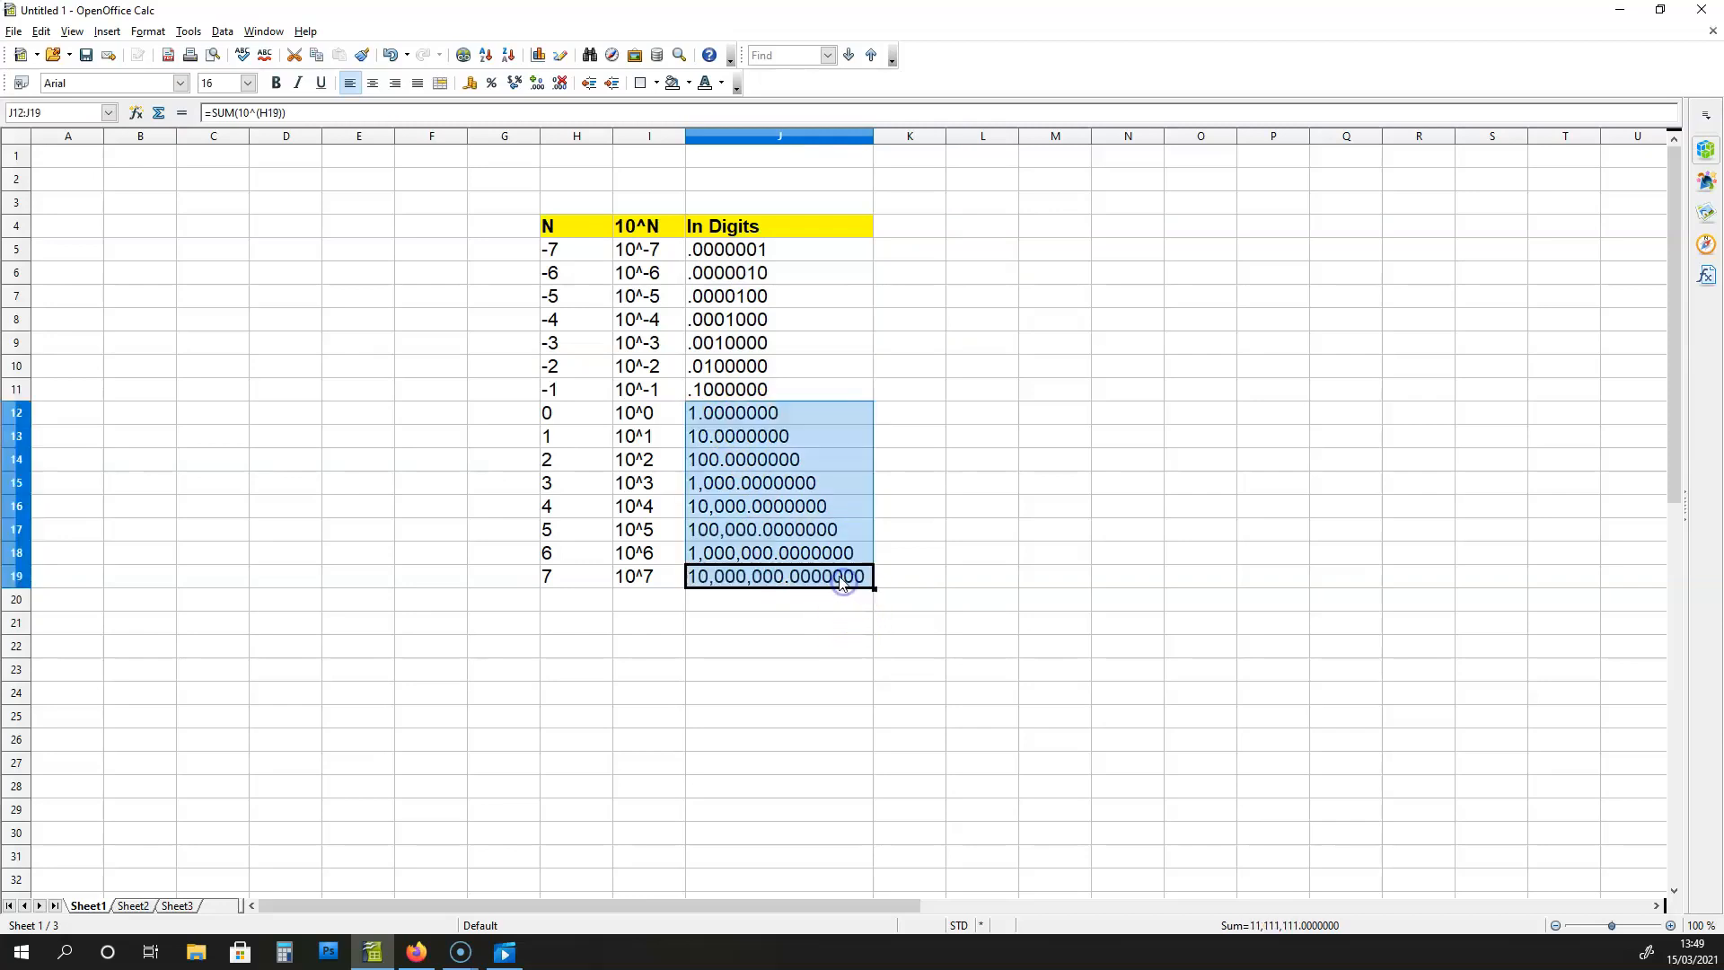
right_click(833, 485)
left_click(897, 521)
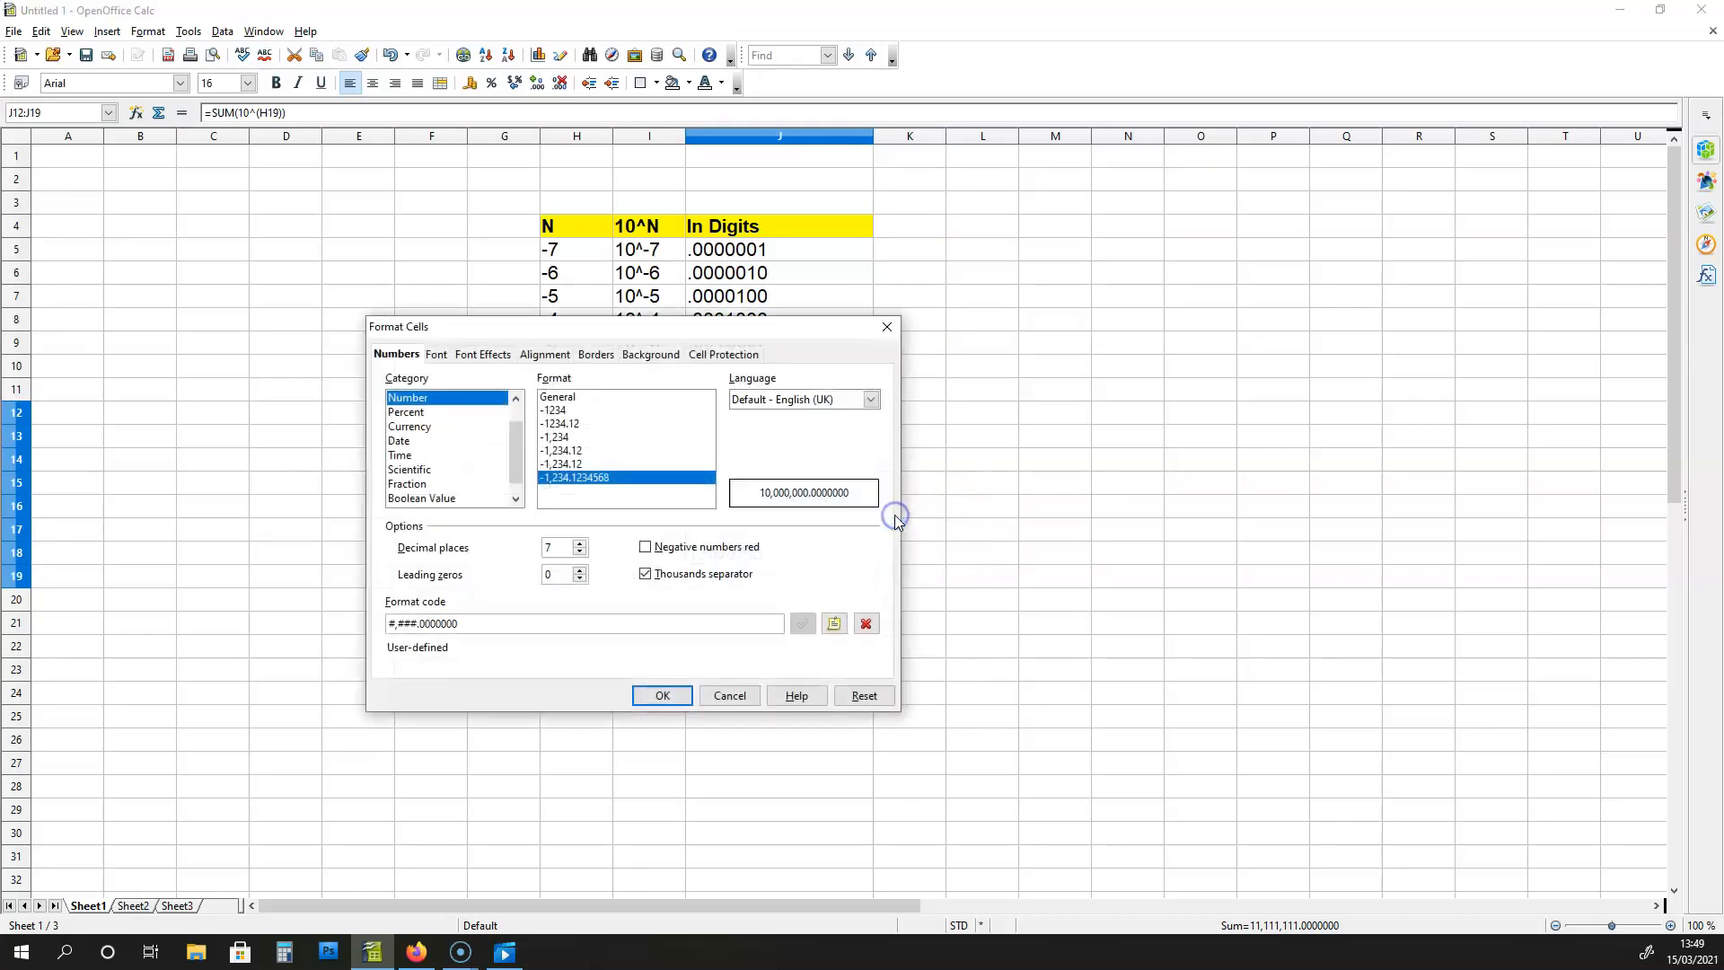
left_click(567, 442)
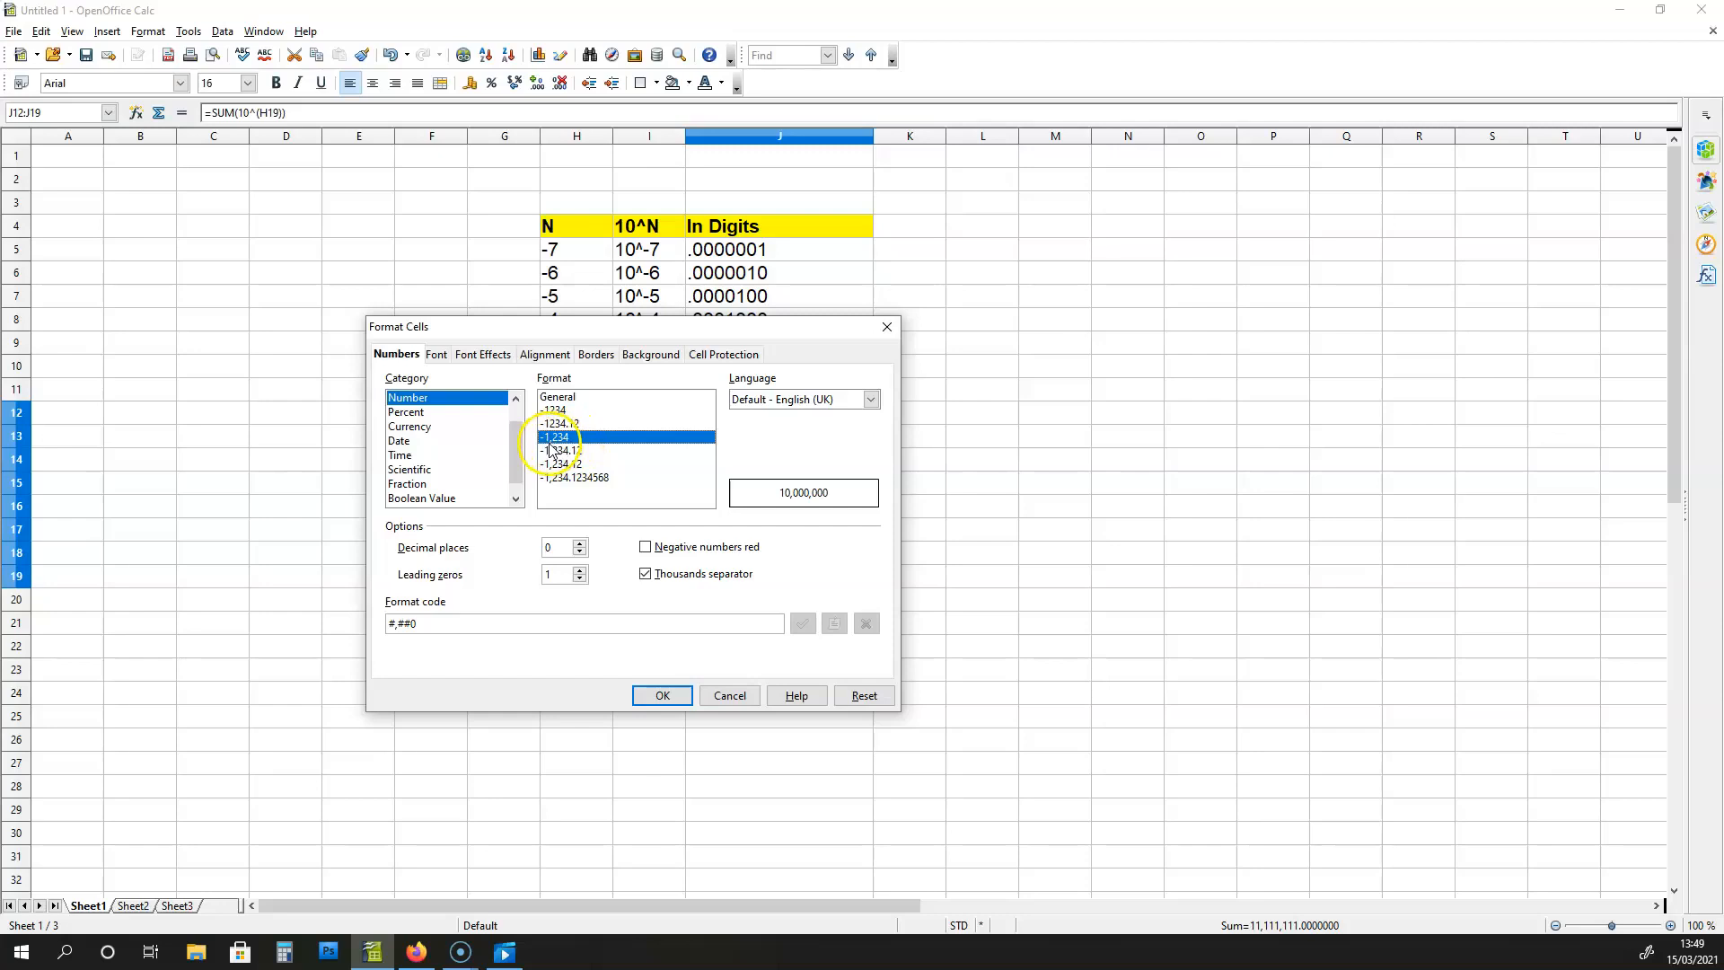
left_click(670, 695)
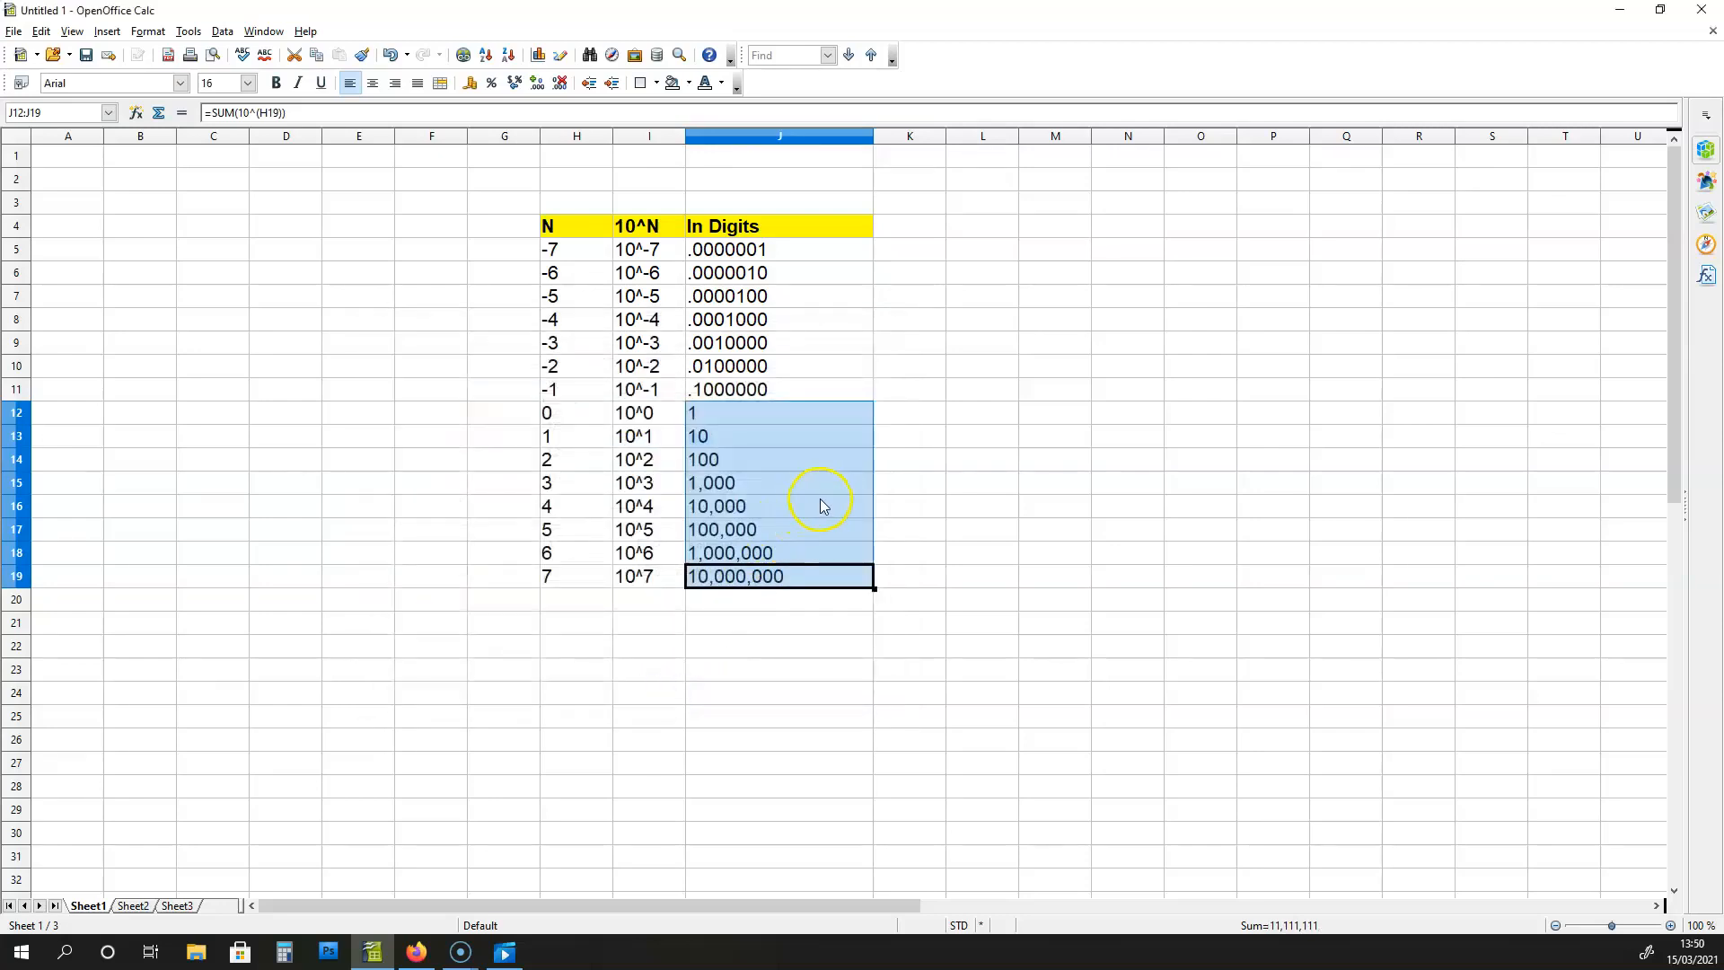
left_click(821, 503)
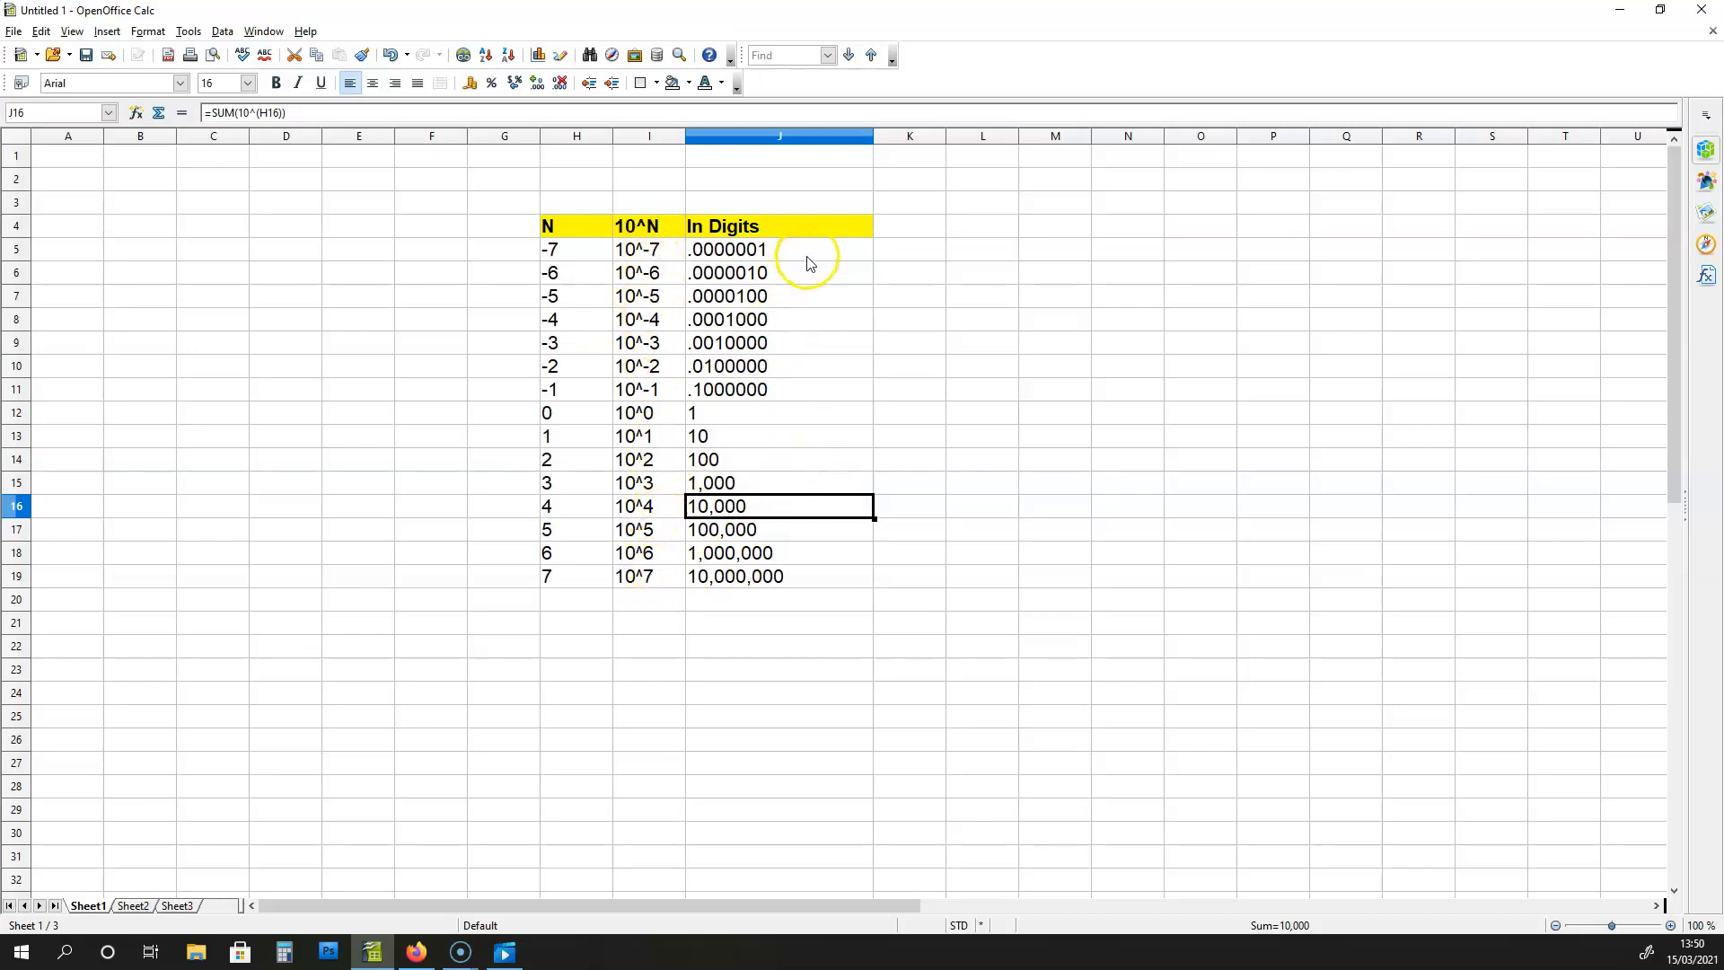
left_click(803, 577)
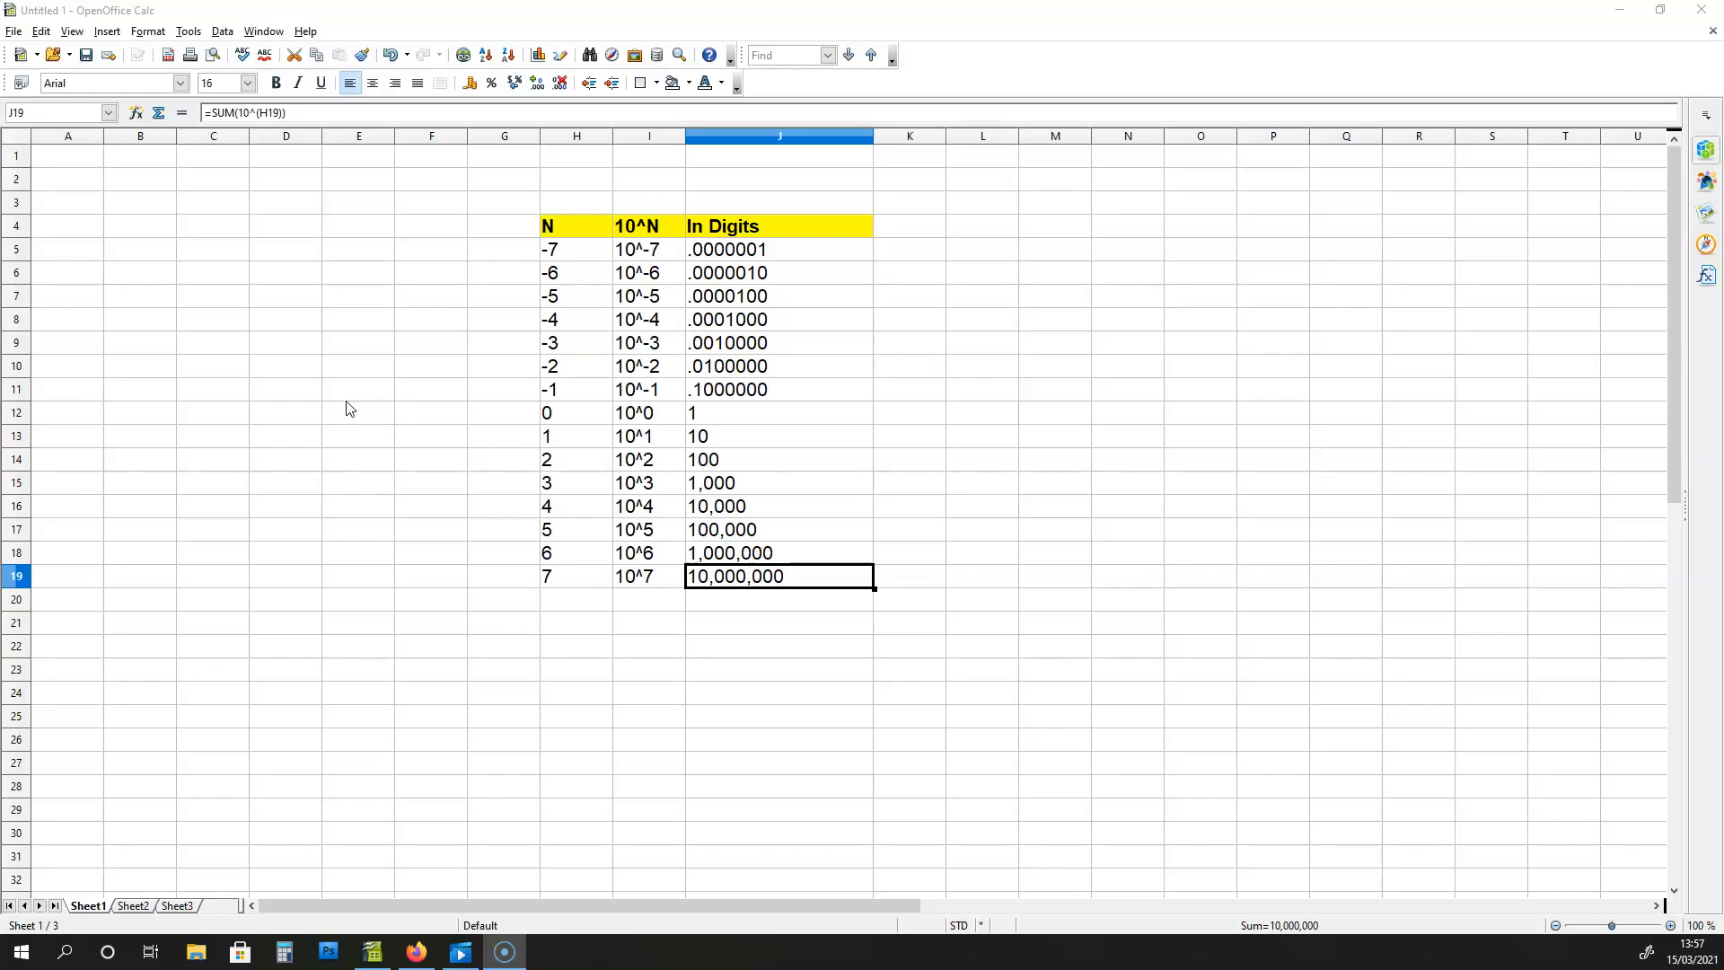
Switch to Firefox to view the mathematics.proofs Instagram page
key("alt+Tab")
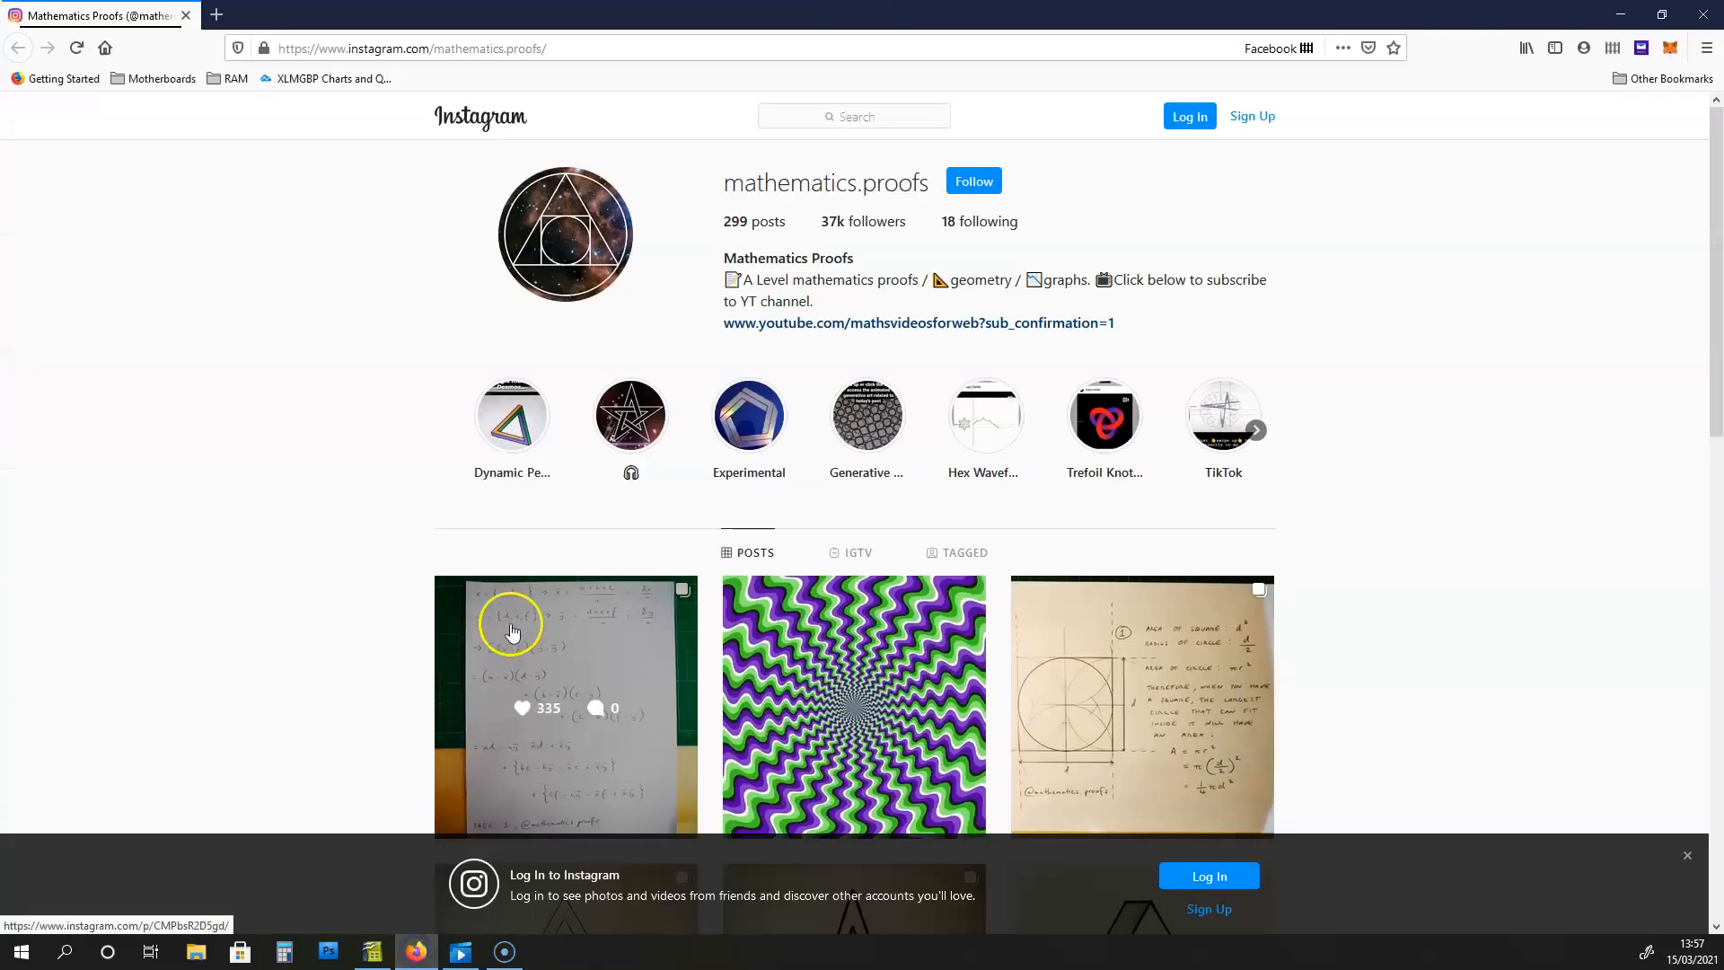